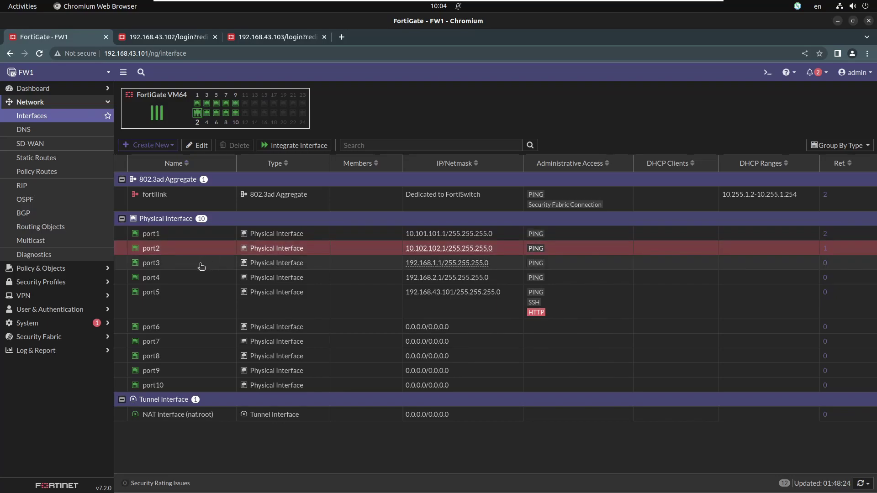
# Step: Open FW1's Network dashboard and expand the Routing widget to show the five connected routes on port1–port5
pyautogui.click(200, 266)
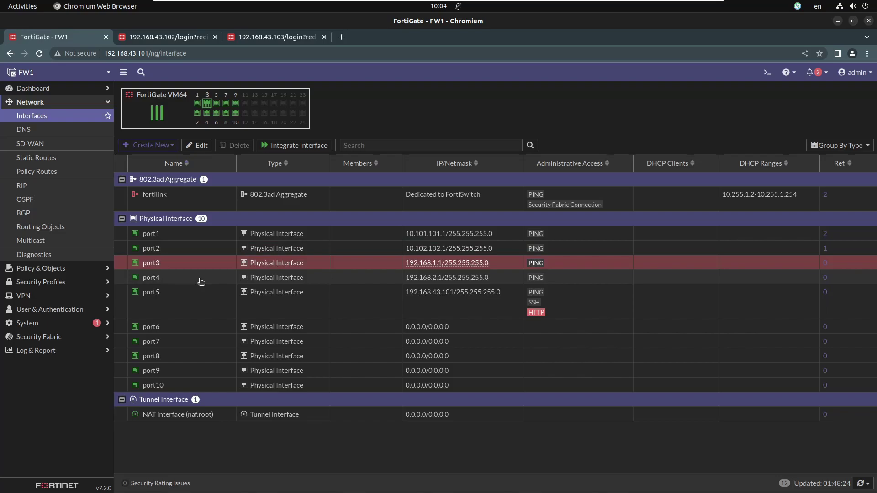
pyautogui.click(201, 282)
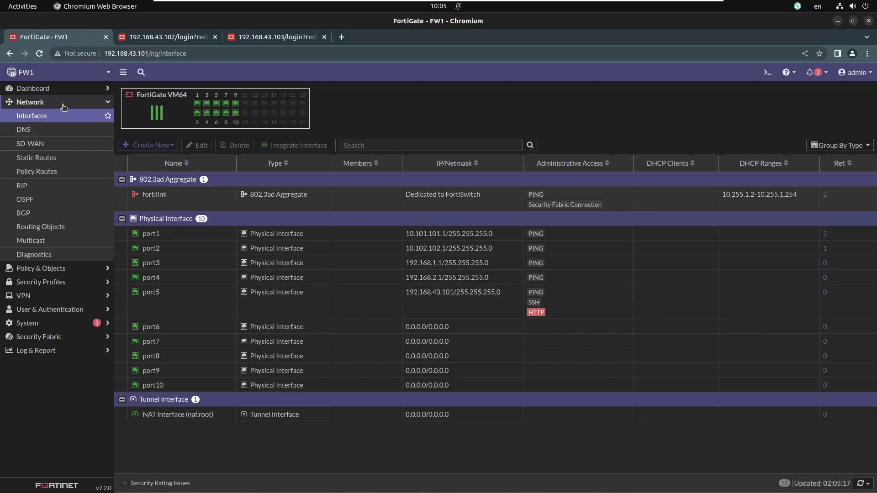
pyautogui.click(63, 93)
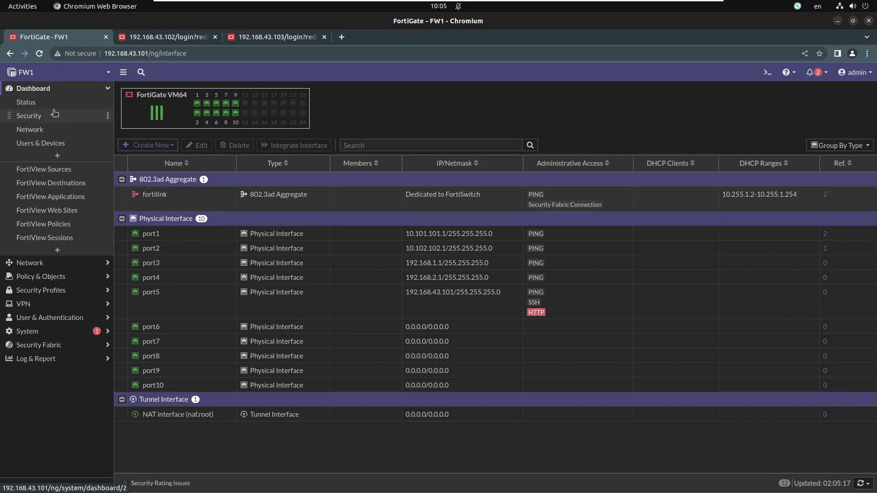
pyautogui.click(48, 131)
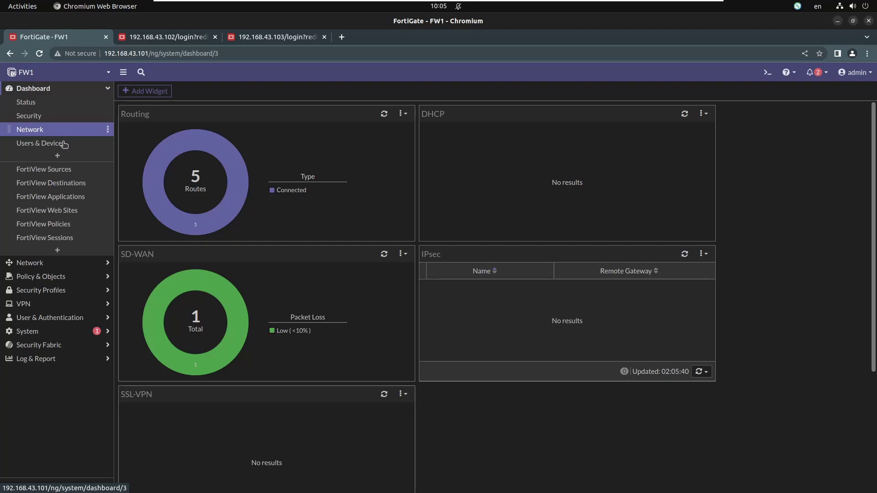
pyautogui.moveTo(283, 236)
pyautogui.click(288, 216)
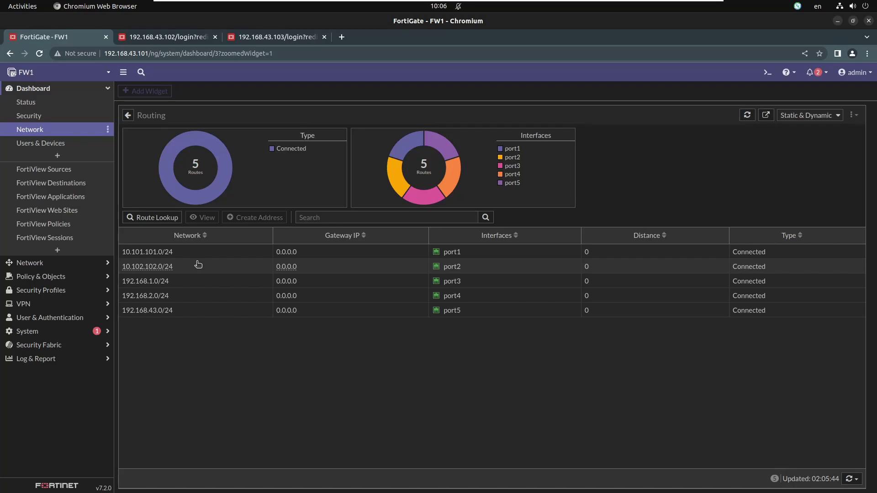
pyautogui.click(55, 264)
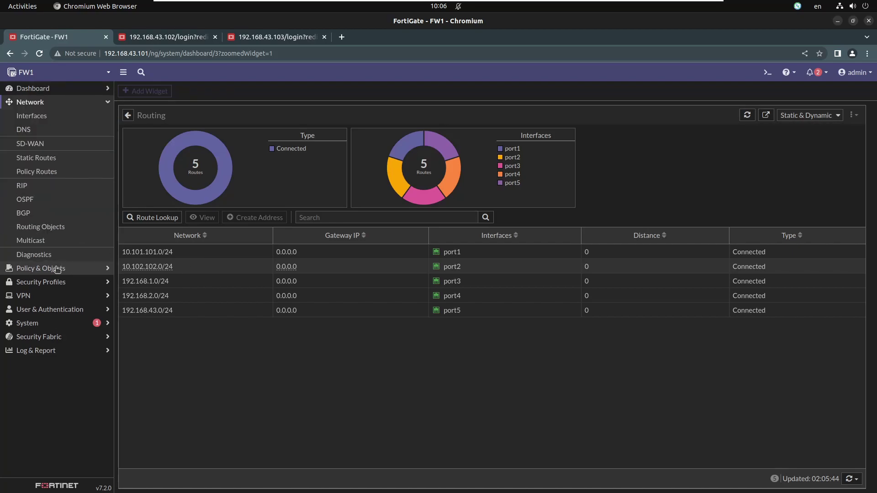
# Step: Create a new static route 0.0.0.0/0 on interface port1 with gateway 10.101.101.2
pyautogui.click(54, 158)
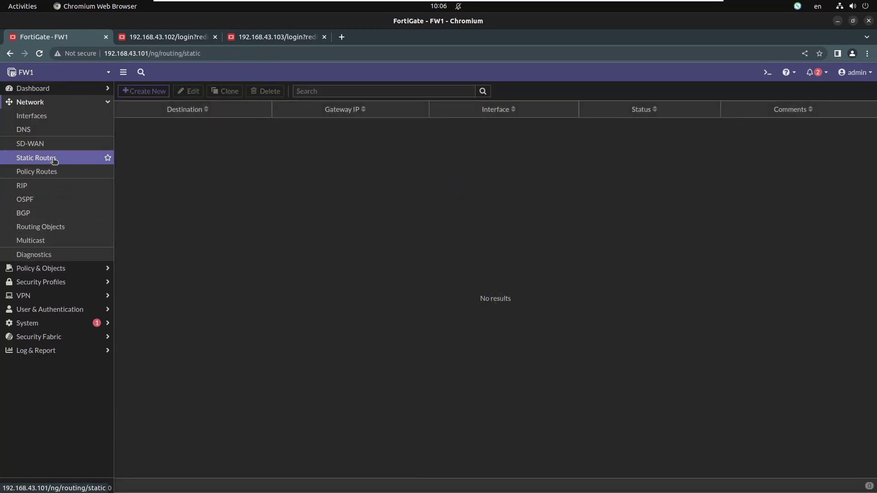
pyautogui.click(139, 91)
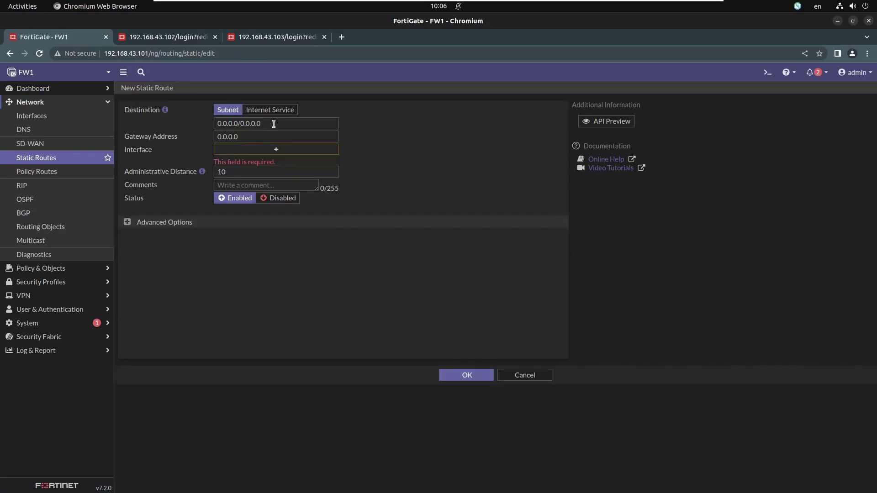
pyautogui.click(240, 150)
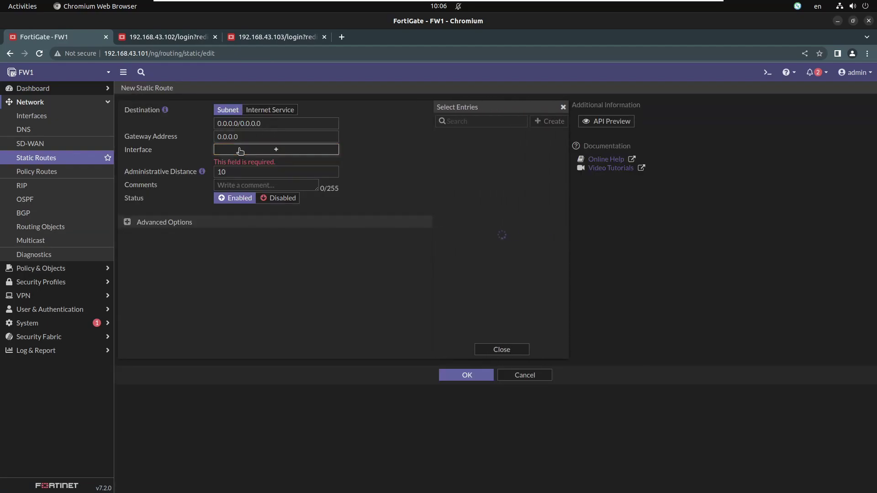
pyautogui.moveTo(457, 154)
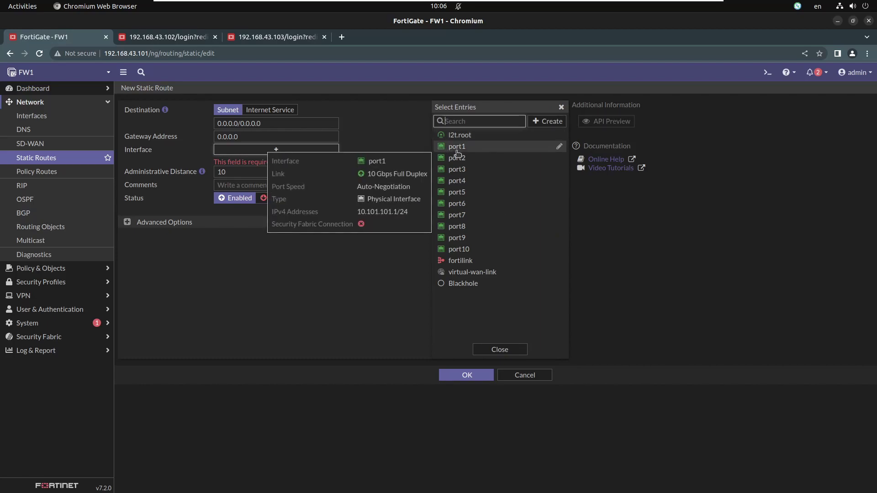
pyautogui.click(457, 151)
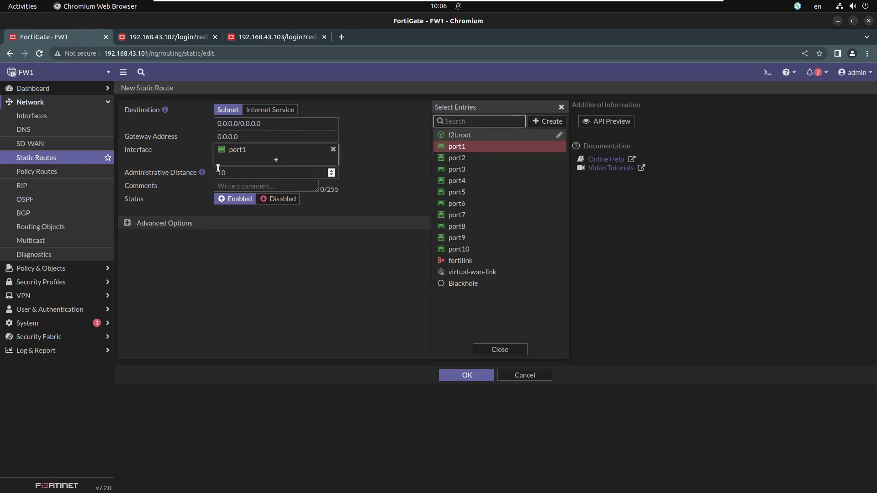
pyautogui.click(216, 139)
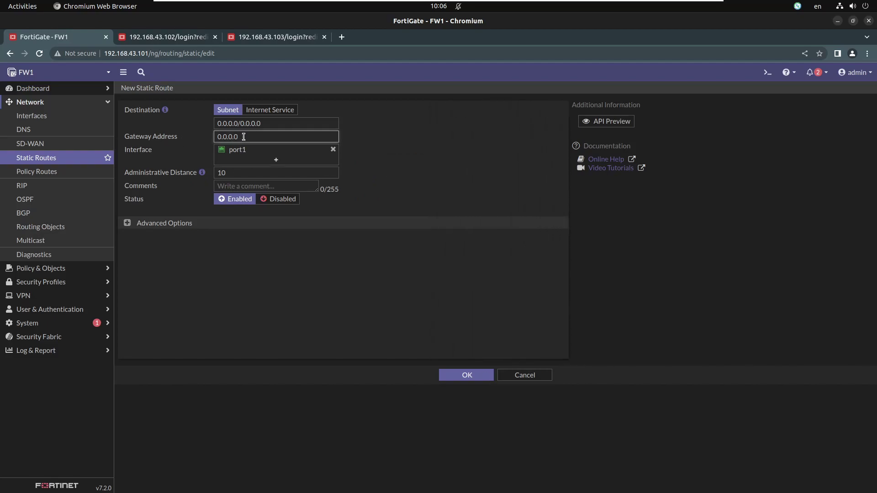
pyautogui.moveTo(251, 137); pyautogui.dragTo(182, 139)
pyautogui.write('10.101.101')
pyautogui.click(475, 378)
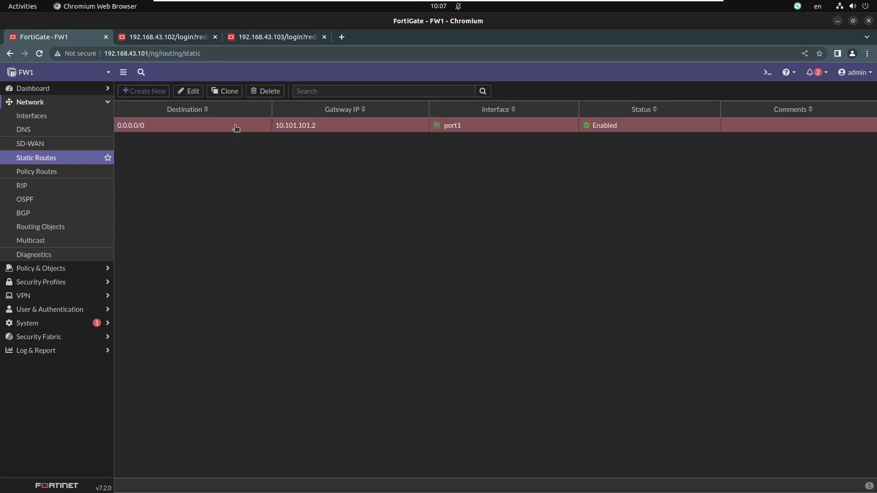
# Step: Clone the port1 default route, changing the interface to port2 and the gateway to 10.102.102.2
pyautogui.click(223, 91)
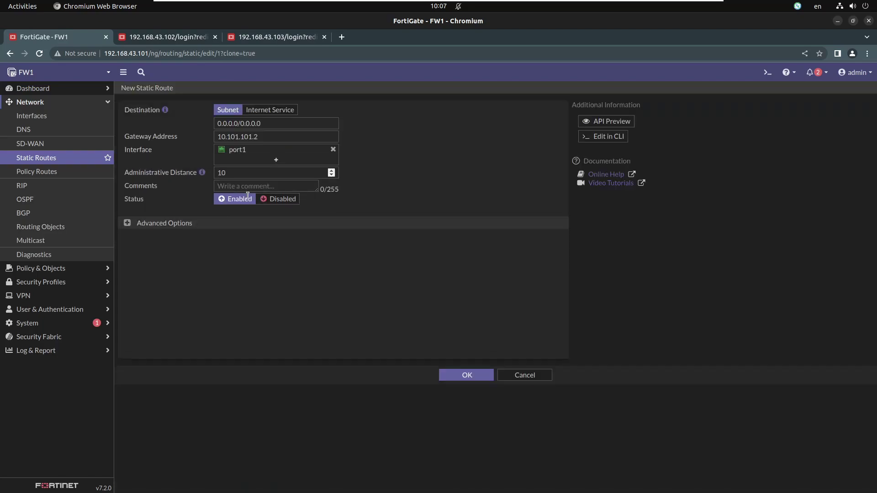
pyautogui.click(254, 149)
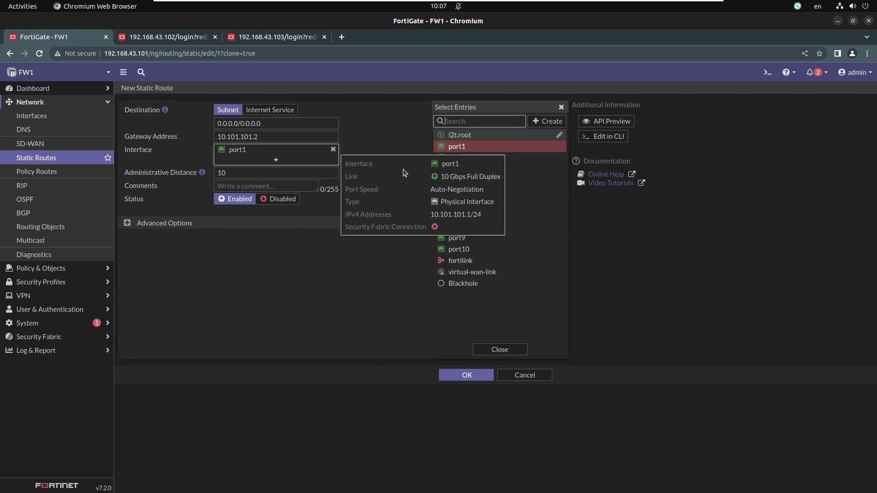
pyautogui.click(516, 161)
pyautogui.click(270, 138)
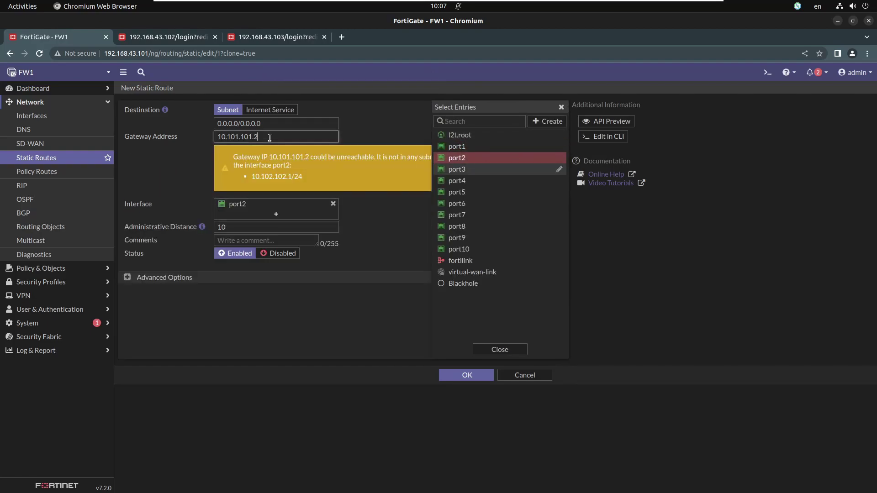
pyautogui.moveTo(270, 138); pyautogui.dragTo(229, 136)
pyautogui.write('02.102.2')
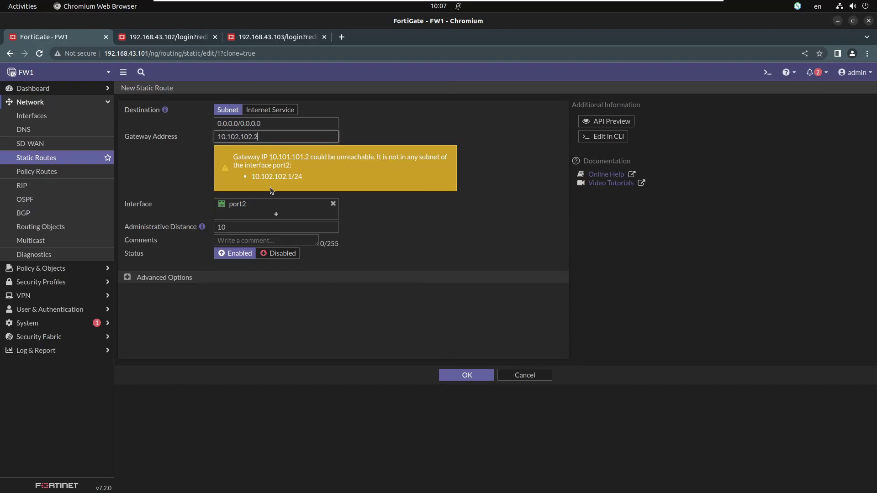
pyautogui.click(270, 187)
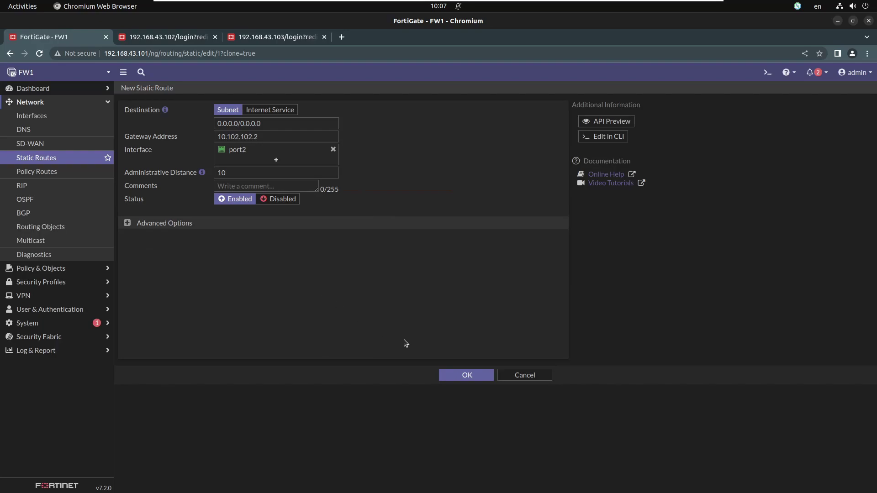
pyautogui.click(467, 375)
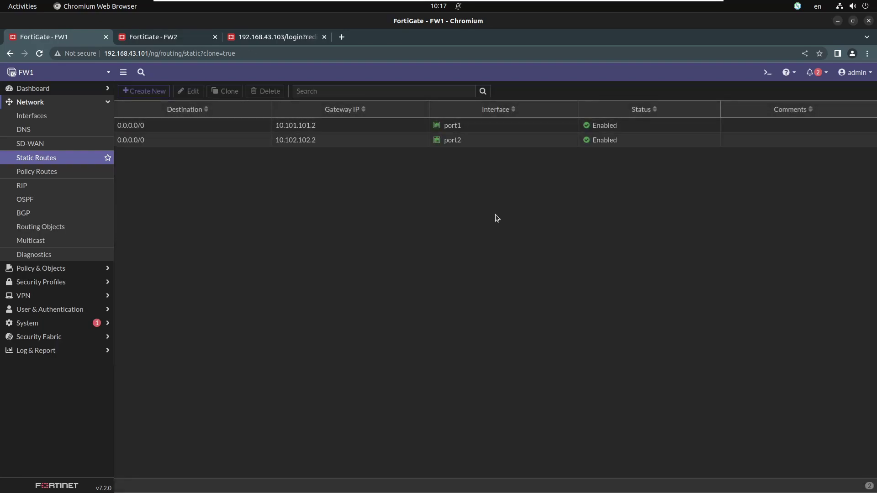
# Step: In FW1's CLI console, display the full routing table and ping 8.8.8.8
pyautogui.click(767, 73)
pyautogui.write('get router info')
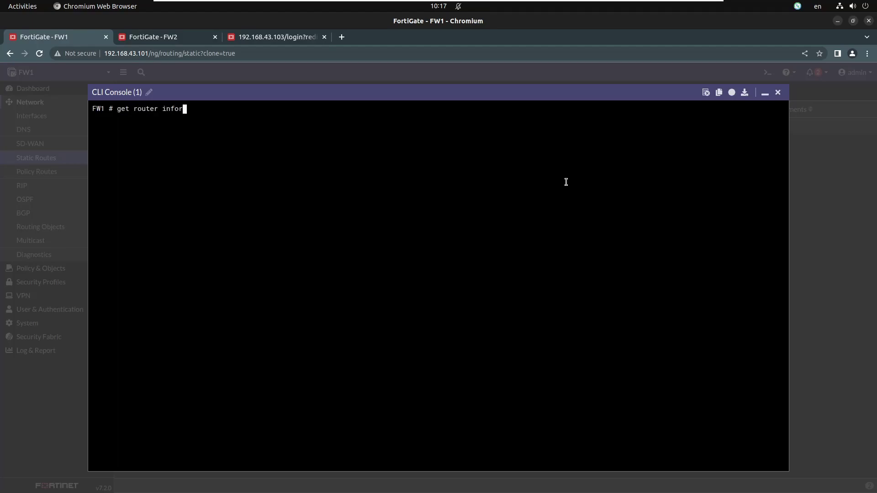
pyautogui.write(' routing-table all')
pyautogui.press('Return')
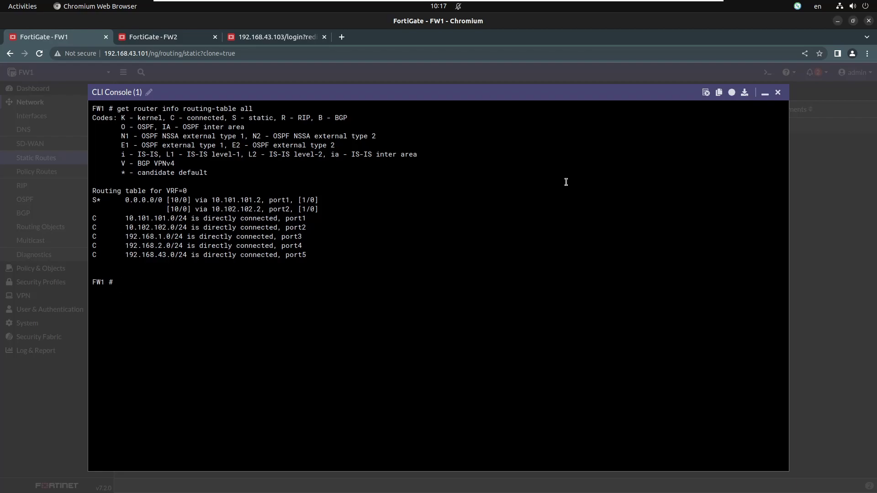
pyautogui.write('exec ping 8.8.8.8')
pyautogui.press('Return')
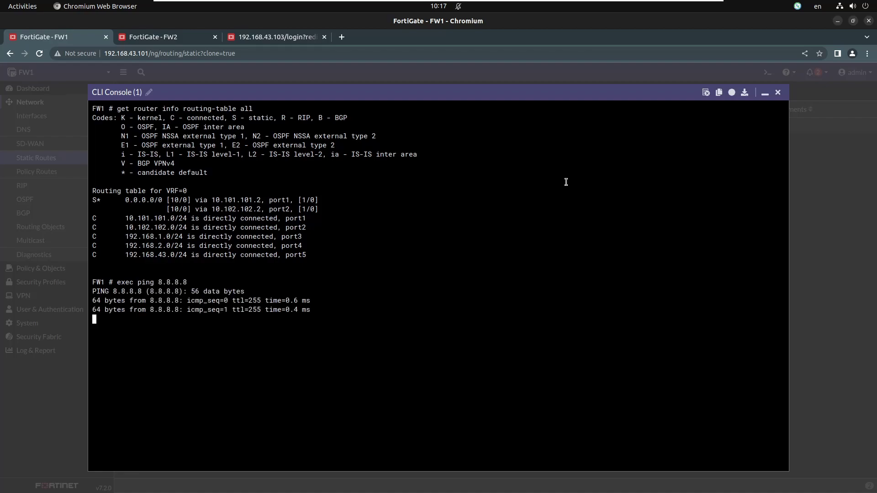
pyautogui.hotkey('ctrl', 'c')
# Step: Telnet to 8.8.8.8, log into FW2 and exit
pyautogui.write('exec telnet 8.8.8.8')
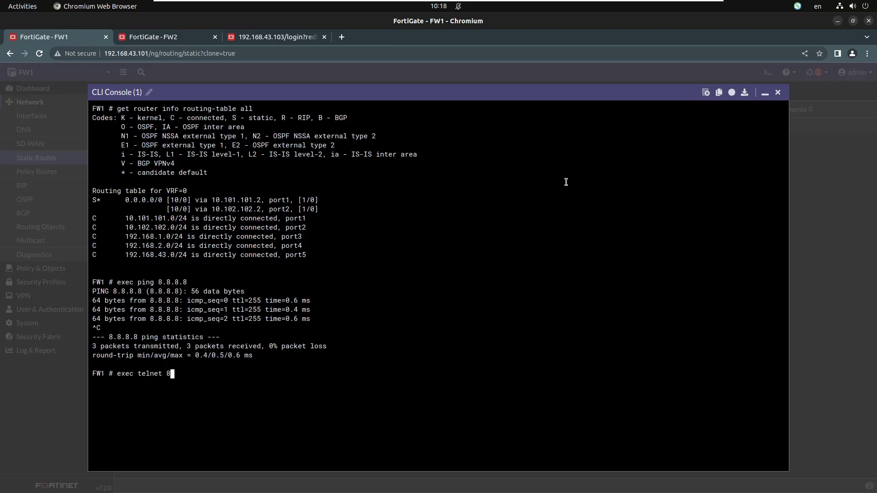
pyautogui.press('Return')
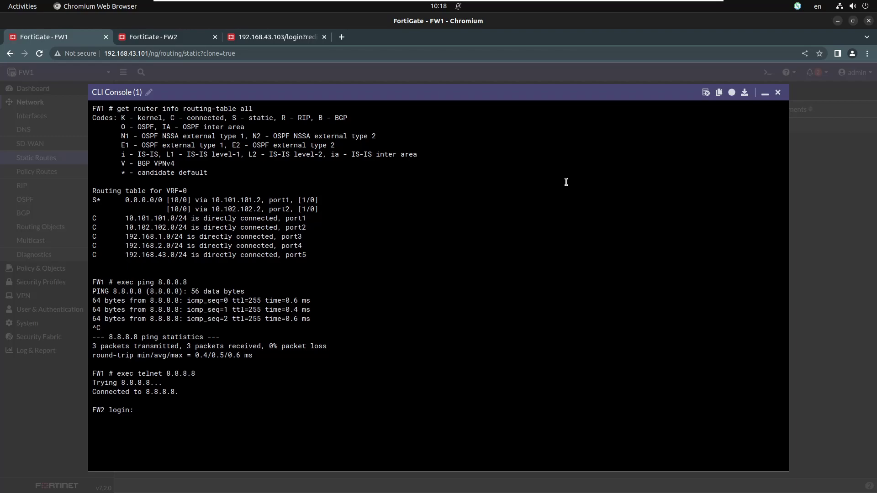
pyautogui.write('admin')
pyautogui.press('Return')
pyautogui.press('Return')
pyautogui.write('exit')
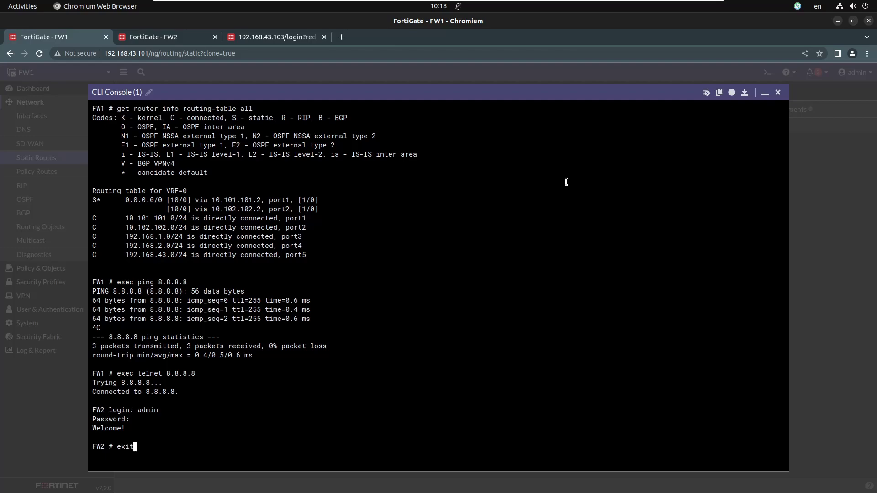
pyautogui.press('Return')
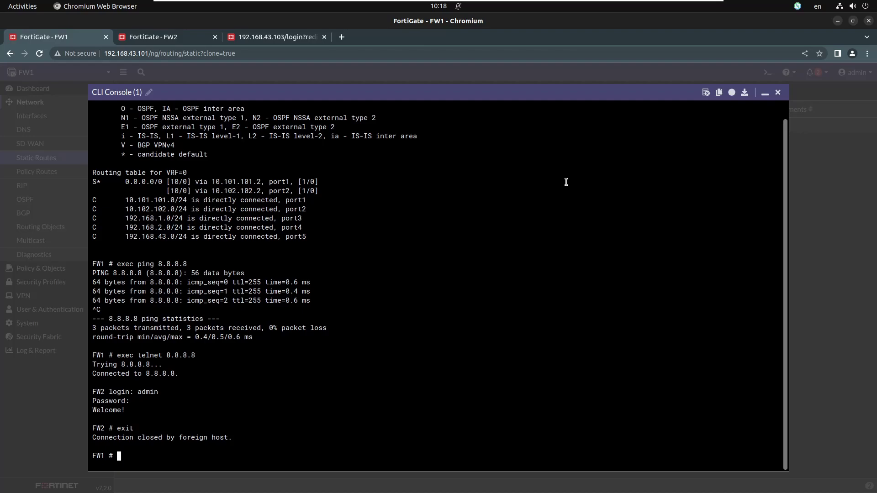
# Step: Set FW2's port1 status to Disable, then return to FW1's console
pyautogui.click(181, 38)
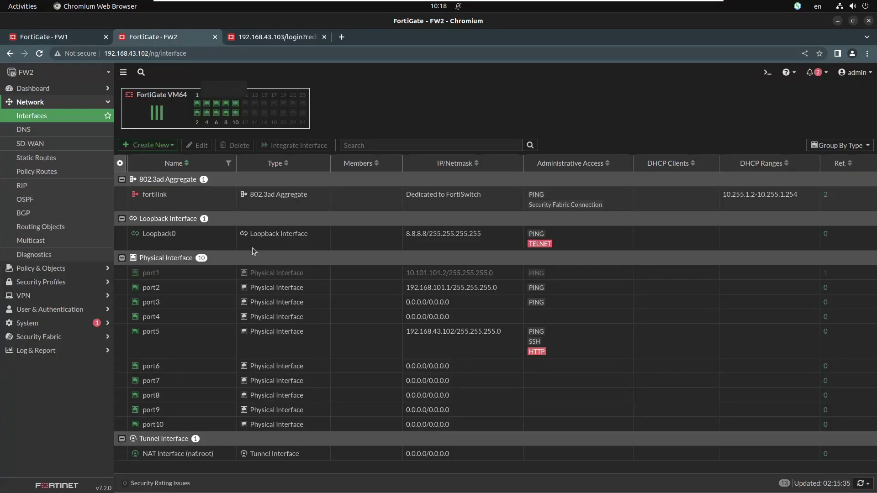
pyautogui.rightClick(212, 275)
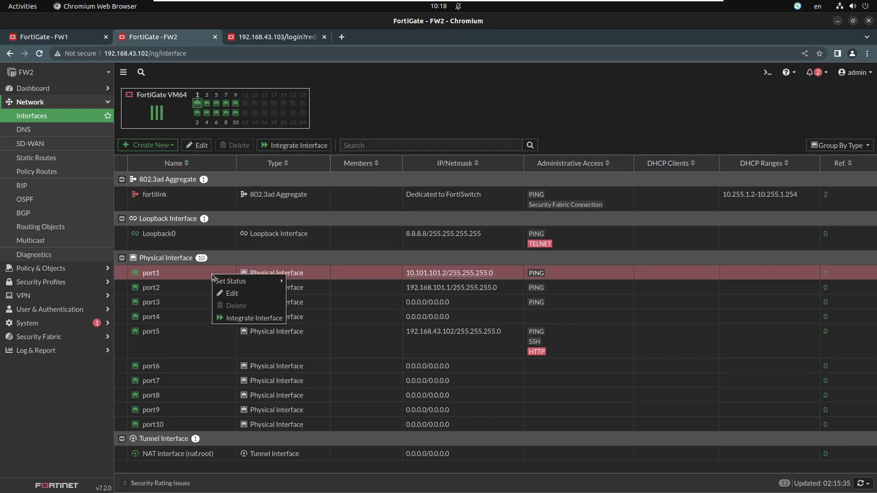
pyautogui.moveTo(268, 285)
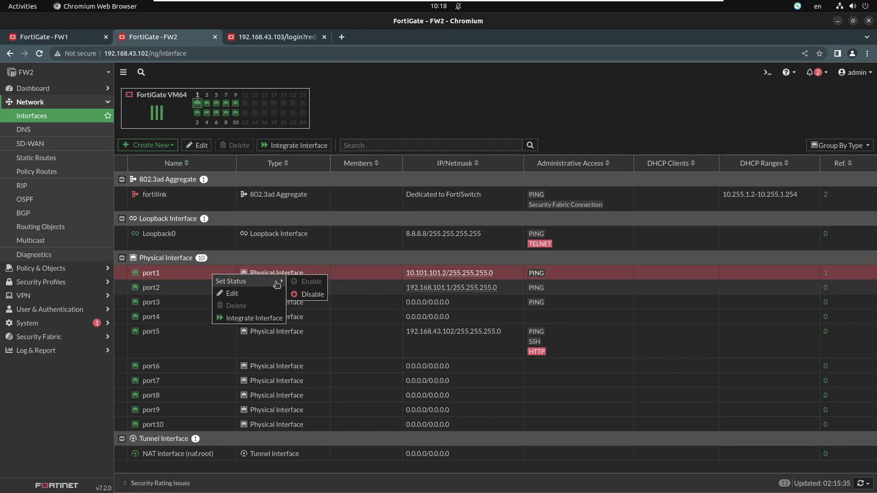
pyautogui.click(302, 295)
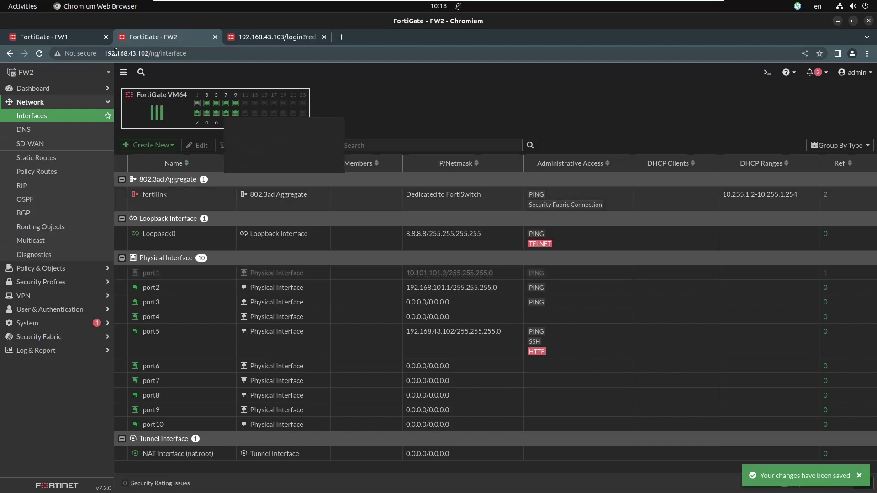
pyautogui.click(75, 37)
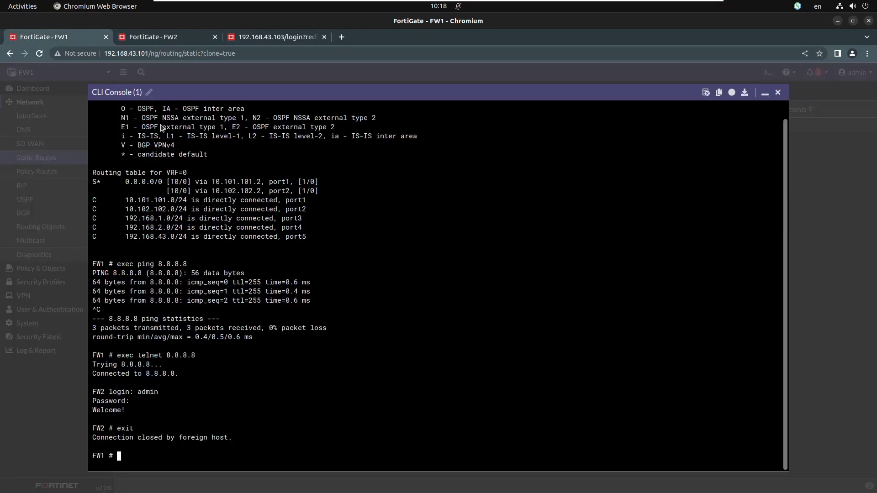
# Step: Run 'get router info routing-table all' on FW1 to recheck its routes
pyautogui.write('get router info')
pyautogui.press('BackSpace')
pyautogui.press('BackSpace')
pyautogui.press('BackSpace')
pyautogui.press('BackSpace')
pyautogui.write('ingo')
pyautogui.press('BackSpace')
pyautogui.press('BackSpace')
pyautogui.press('BackSpace')
pyautogui.write('go')
pyautogui.press('BackSpace')
pyautogui.press('BackSpace')
pyautogui.write('fo routing-table al')
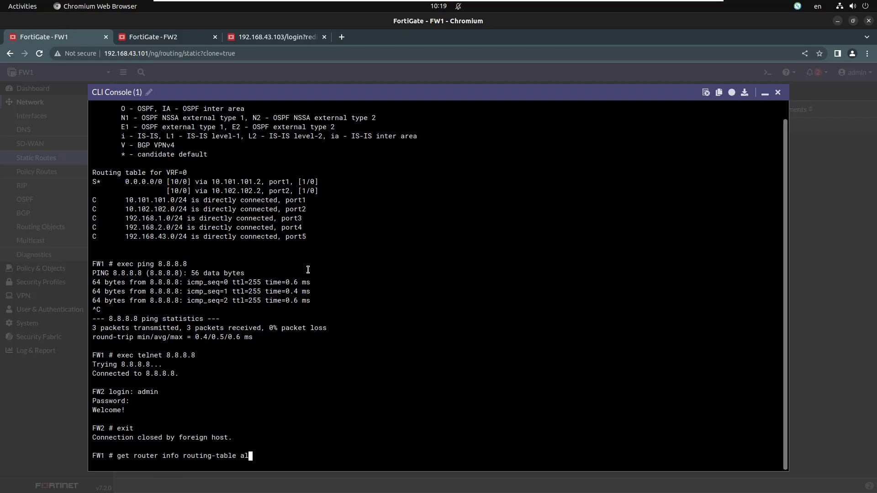
pyautogui.write('l')
pyautogui.press('Return')
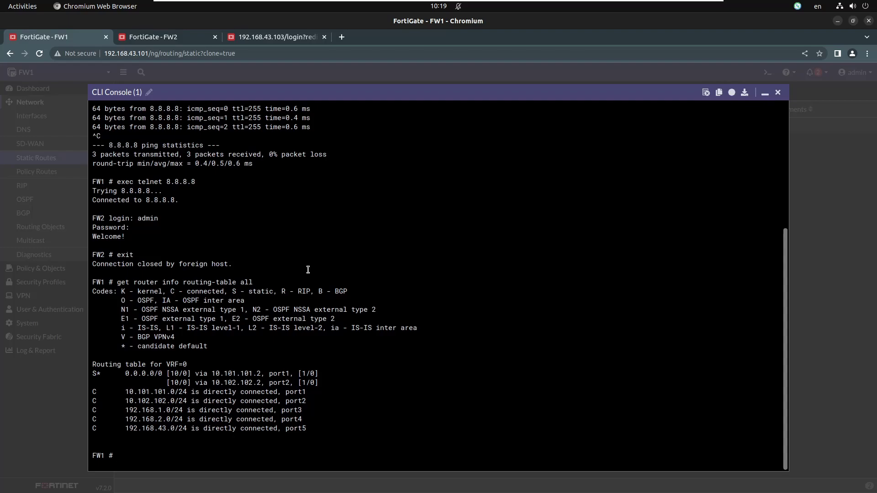
# Step: Ping 8.8.8.8 and stop it to show 100% packet loss
pyautogui.write('exec ping 8.8.8.8')
pyautogui.press('Return')
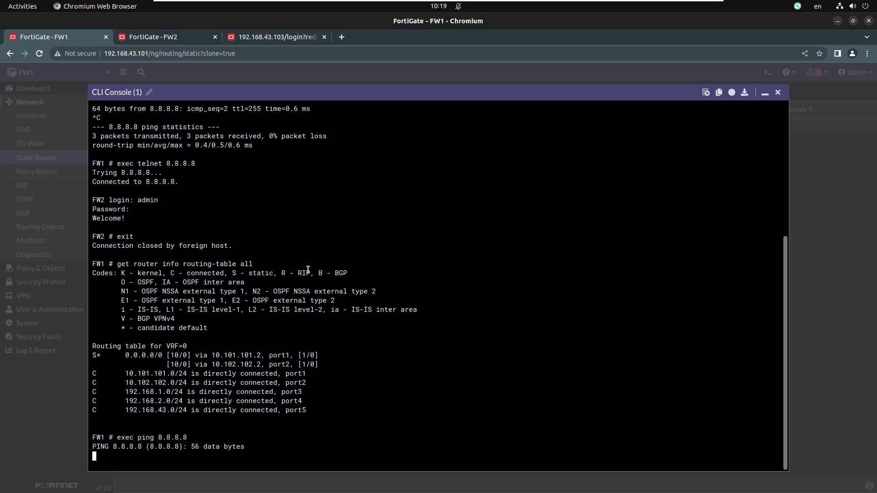
pyautogui.hotkey('ctrl', 'c')
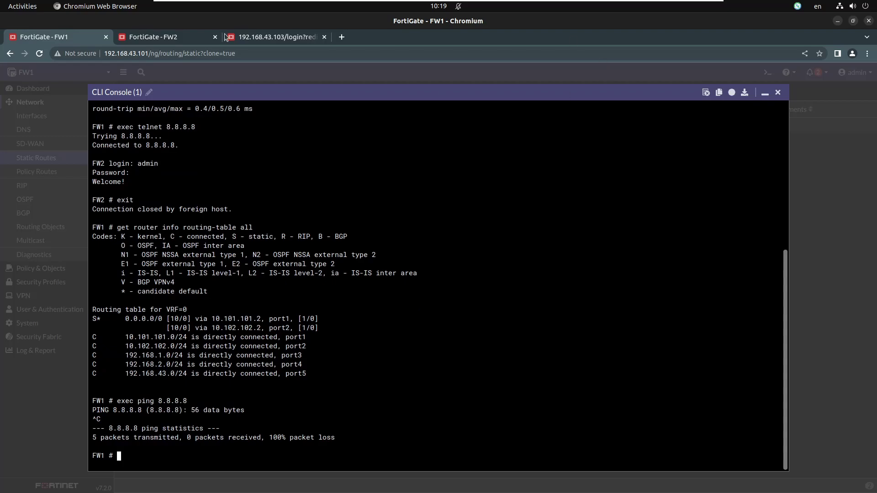
# Step: Set FW2's port1 status to Enable, then return to FW1's console
pyautogui.click(157, 37)
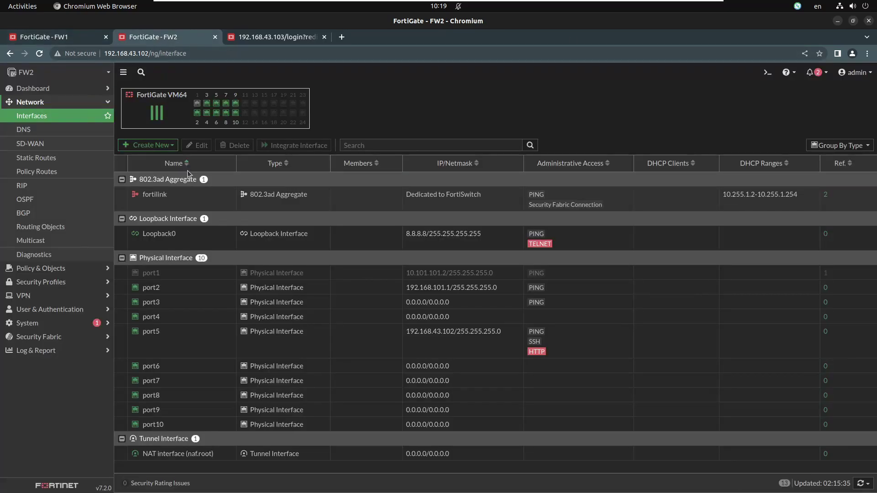
pyautogui.rightClick(299, 274)
pyautogui.moveTo(318, 279)
pyautogui.click(394, 281)
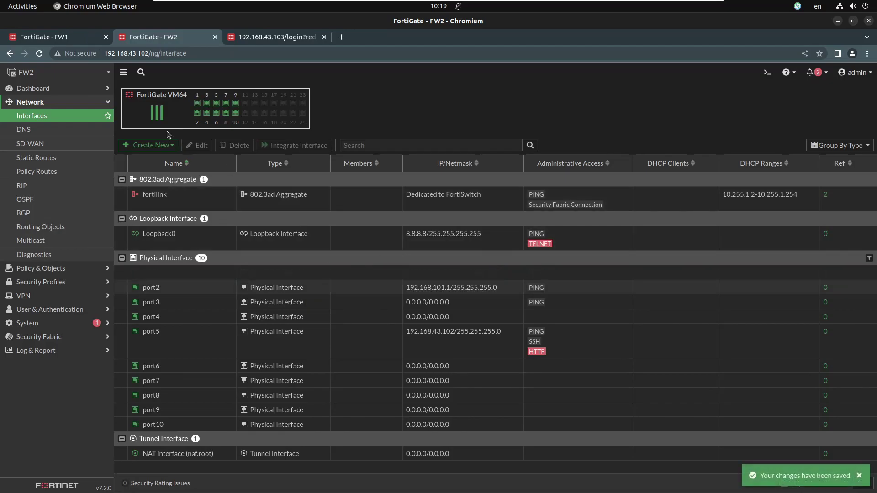
pyautogui.click(57, 38)
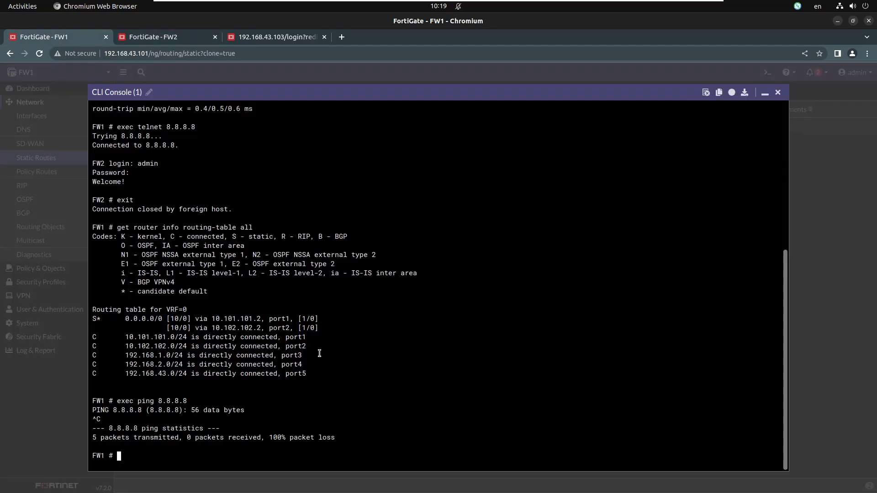
# Step: In link-monitor configuration, create entry MON-FW2 with source interface port1
pyautogui.write('config system link-monitor')
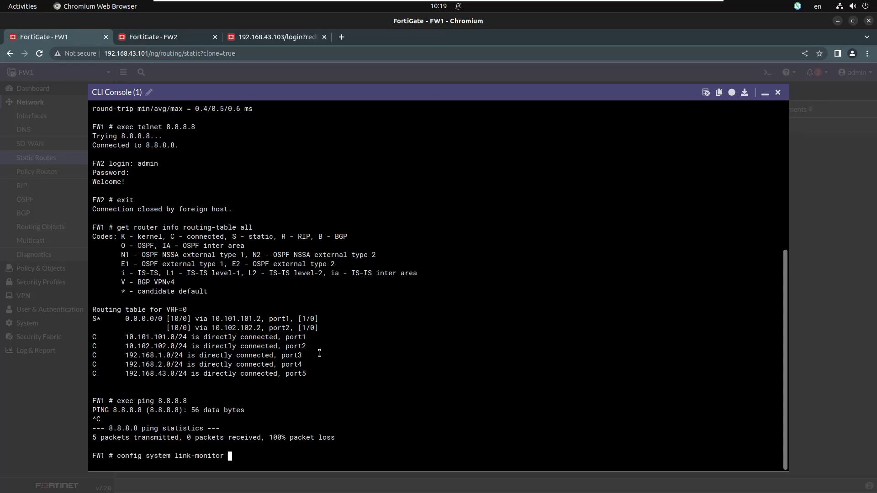
pyautogui.press('Return')
pyautogui.write('edit ')
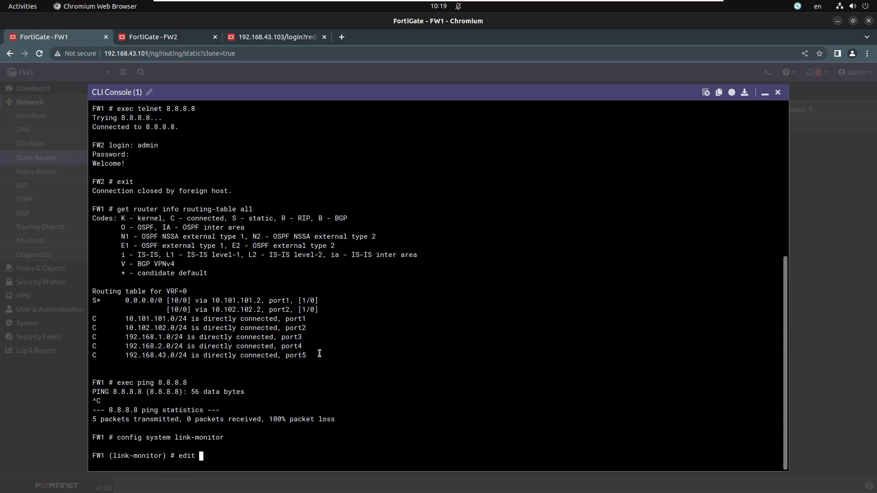
pyautogui.write('MON-W')
pyautogui.press('BackSpace')
pyautogui.write('FW2')
pyautogui.press('Return')
pyautogui.write('s')
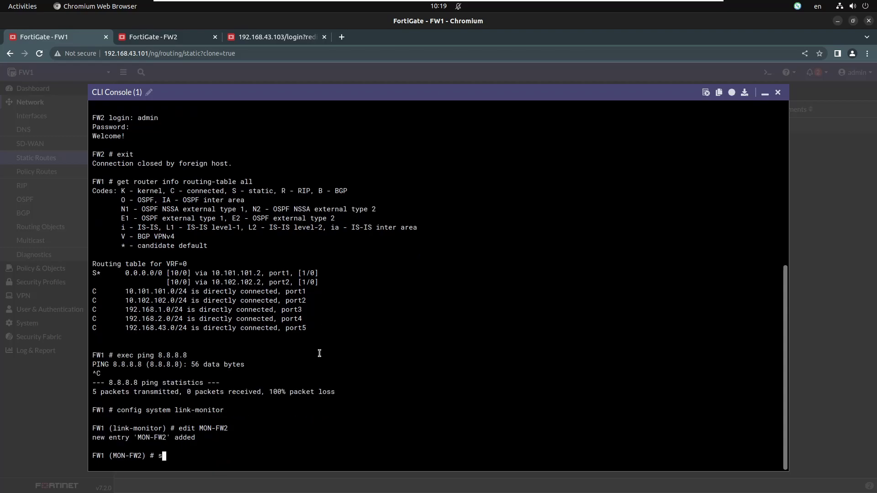
pyautogui.write('et srcintf port1')
pyautogui.press('Return')
# Step: Give MON-FW2 server 8.8.8.8, protocol ping and gateway-ip 10.101.101.2, then save it
pyautogui.write('set server')
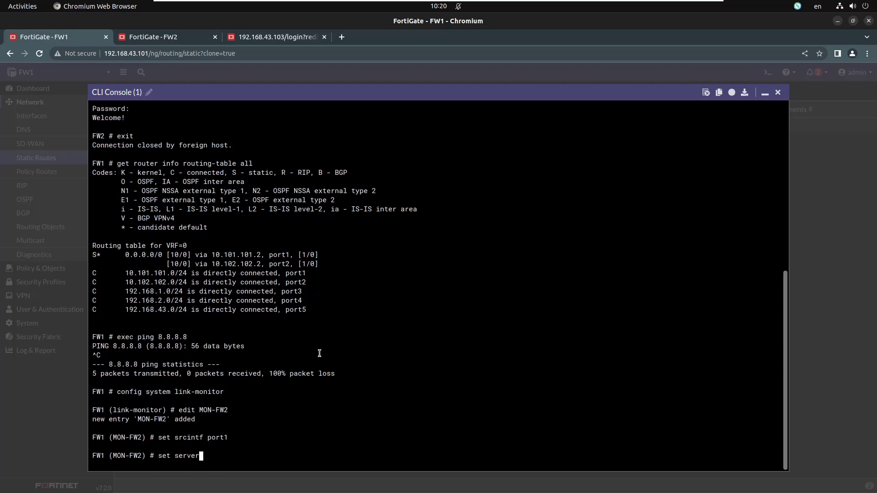
pyautogui.write(' 8.8.8.8')
pyautogui.press('Return')
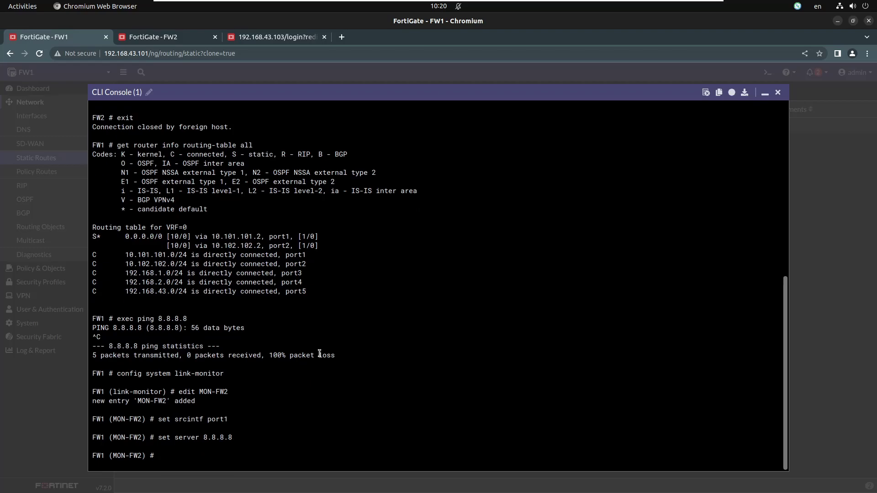
pyautogui.write('set protocol ping')
pyautogui.press('Return')
pyautogui.write('set ga')
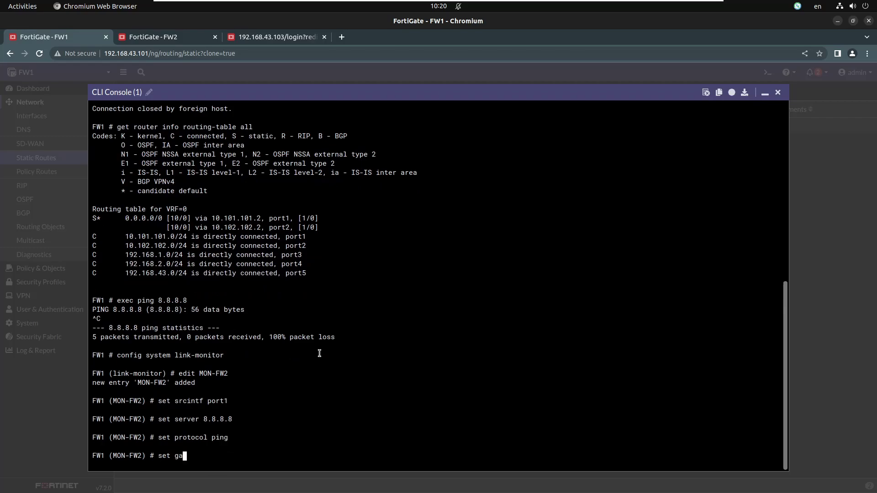
pyautogui.write('teway-ip 10.101.101.2')
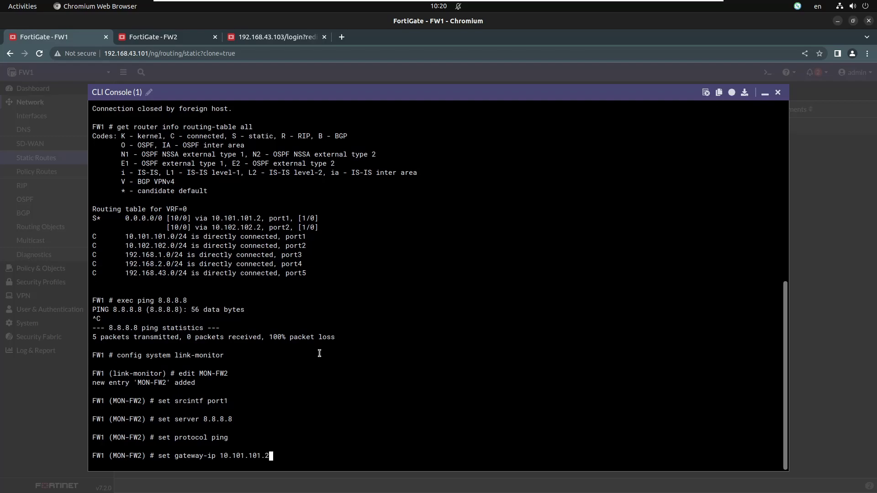
pyautogui.press('Return')
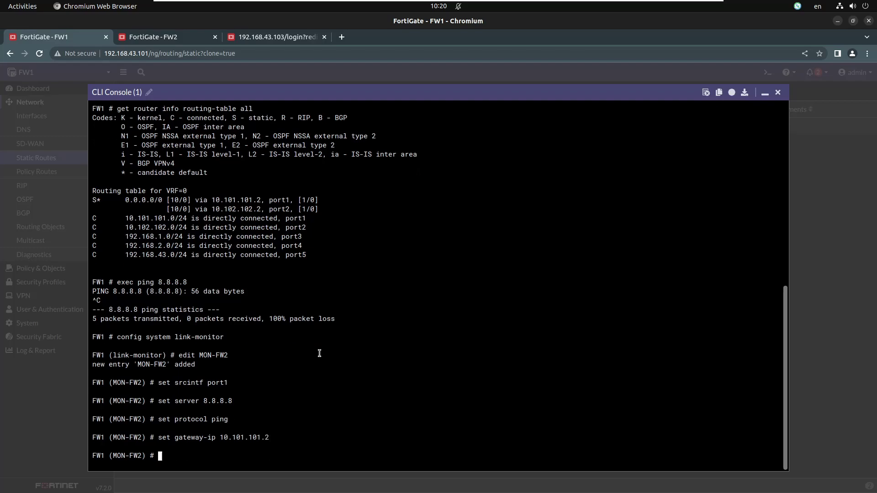
pyautogui.write('next')
pyautogui.press('Return')
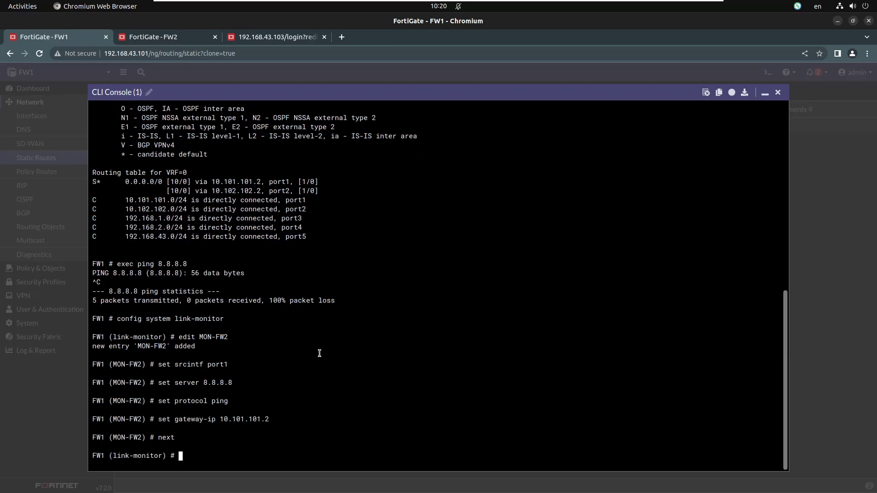
pyautogui.write('end')
pyautogui.press('Return')
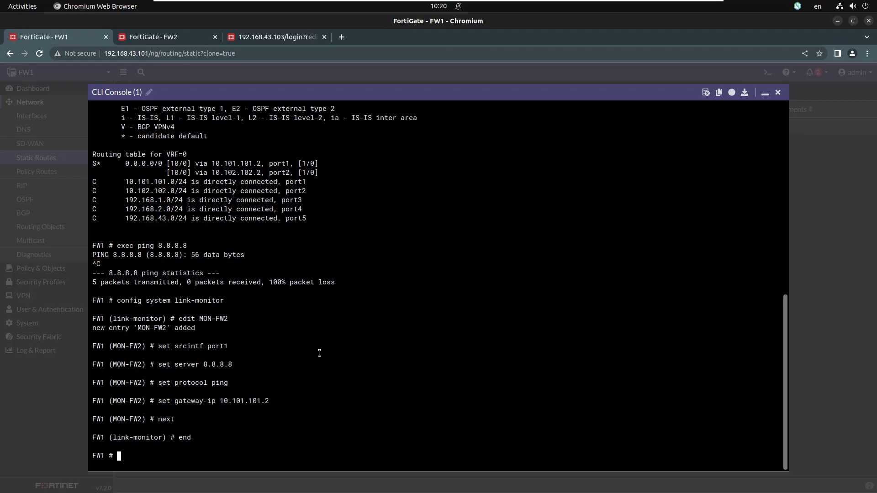
# Step: Enable fail-detect on FW1's port1 interface through the CLI
pyautogui.write('config system interface')
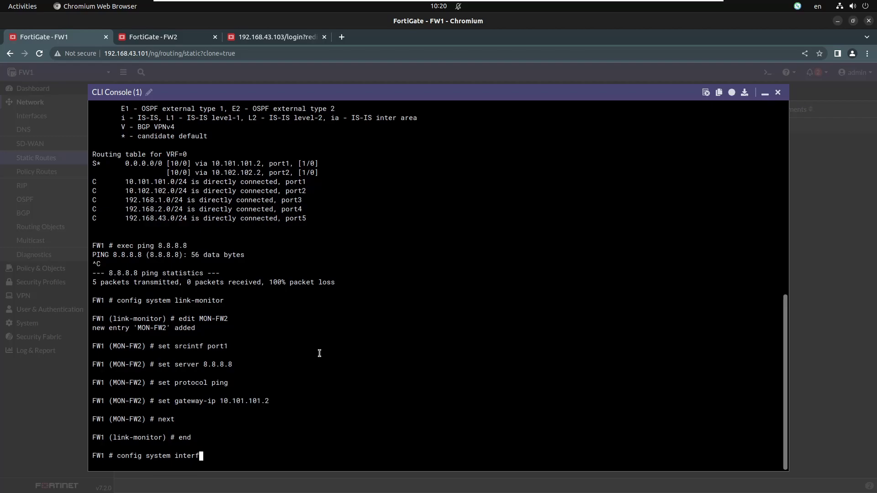
pyautogui.press('Return')
pyautogui.write('edit port1')
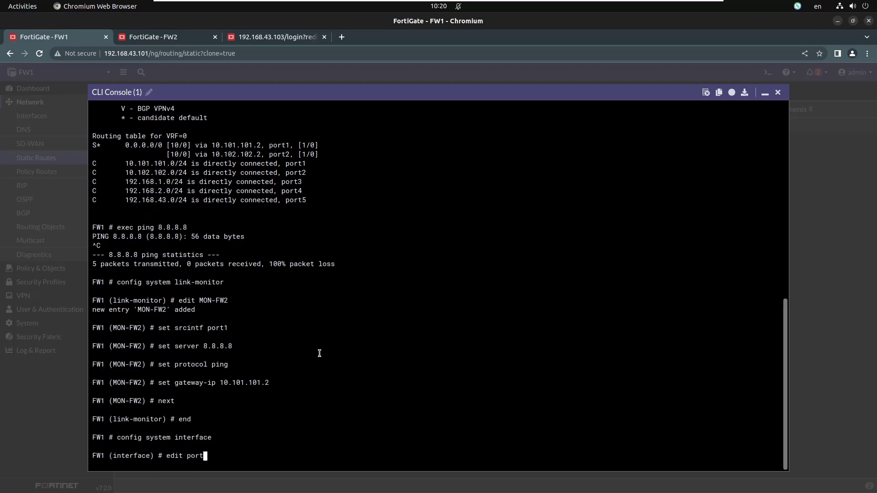
pyautogui.press('Return')
pyautogui.write('set fail-detect')
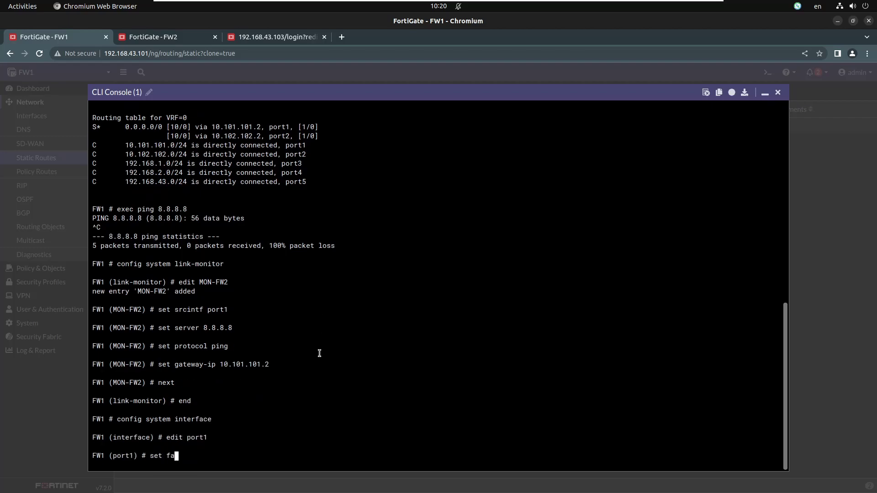
pyautogui.press('?')
pyautogui.write('enable')
pyautogui.press('Return')
pyautogui.write('nex')
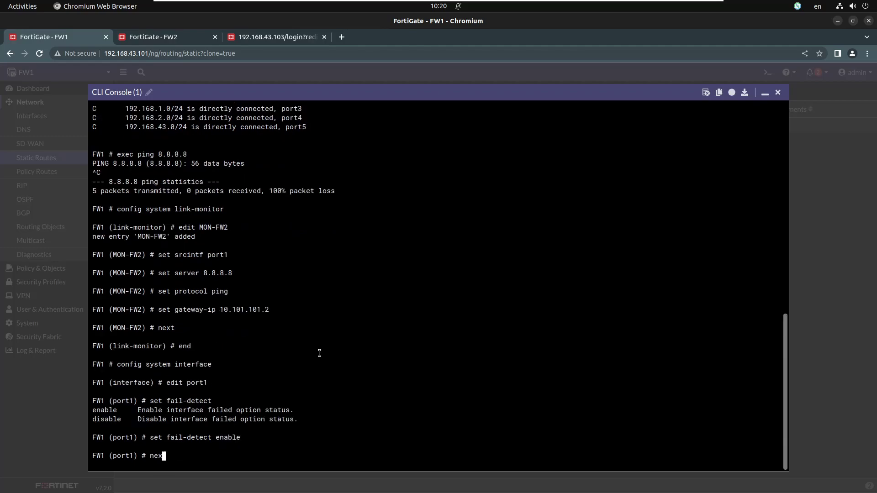
pyautogui.write('t')
pyautogui.press('Return')
pyautogui.write('end')
pyautogui.press('Return')
pyautogui.press('Return')
pyautogui.press('Return')
# Step: Confirm default routes via port1 and port2 and a 0% loss ping to 8.8.8.8
pyautogui.write('get router info routing-table all')
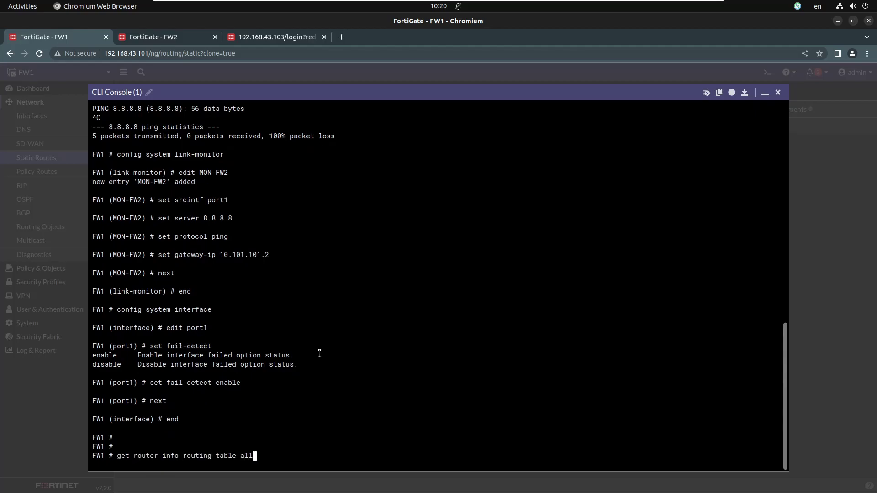
pyautogui.press('Return')
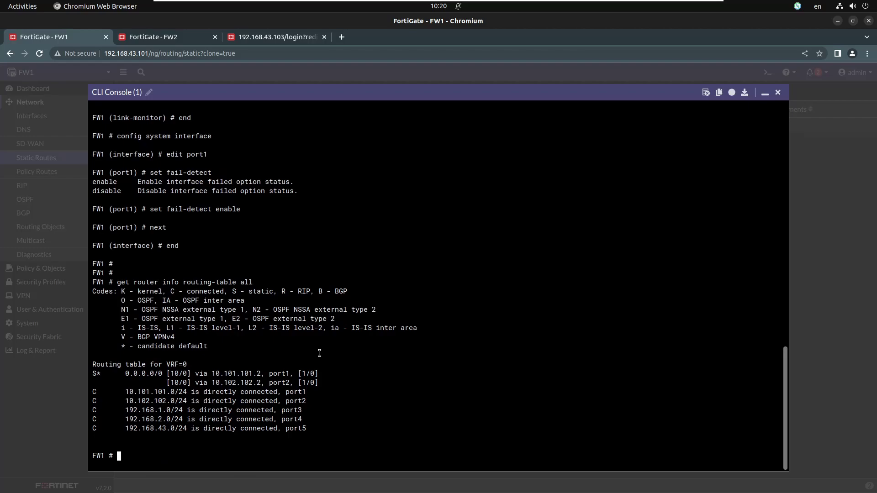
pyautogui.write('exec ping 8.8.8.8')
pyautogui.press('Return')
pyautogui.hotkey('ctrl', 'c')
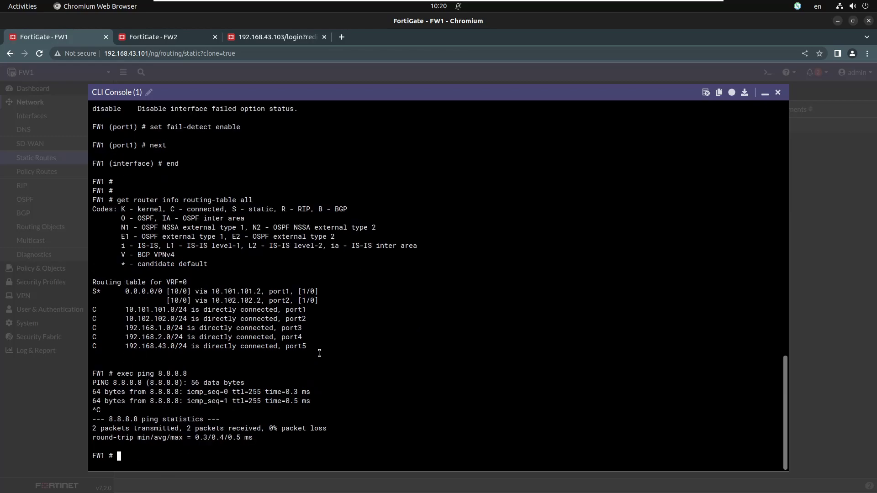
pyautogui.click(157, 38)
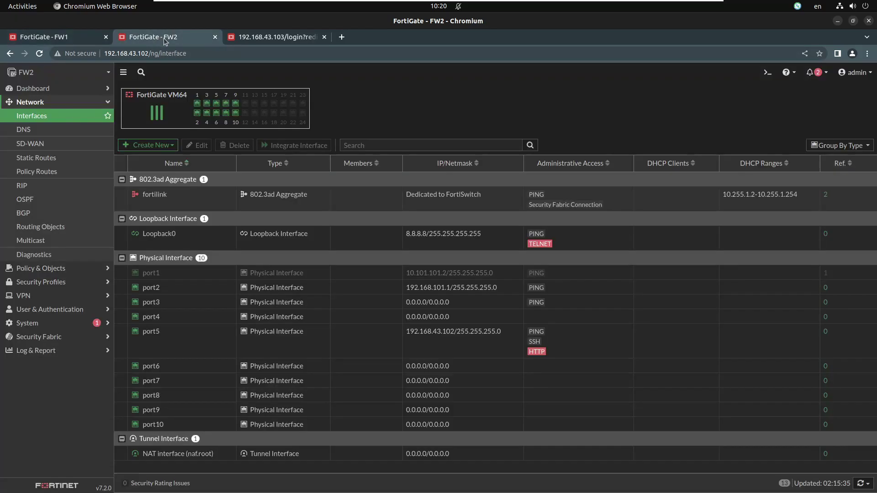
# Step: Set FW2's port1 status to Disable
pyautogui.rightClick(341, 278)
pyautogui.moveTo(365, 283)
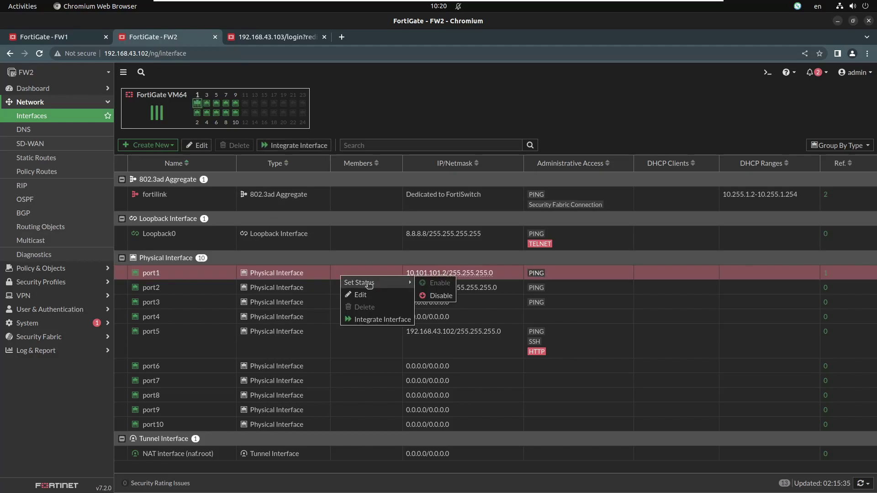
pyautogui.click(440, 295)
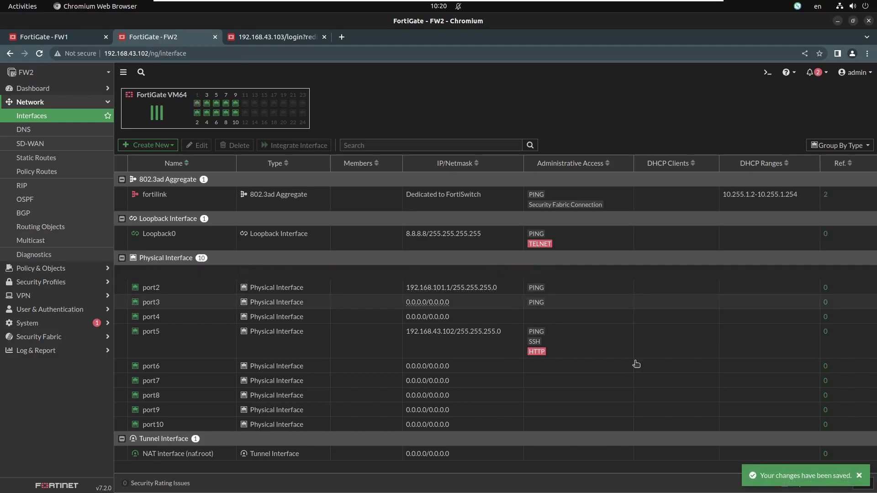
# Step: Rerun FW1's routing table check, showing only the port2 default route via 10.102.102.2
pyautogui.click(67, 38)
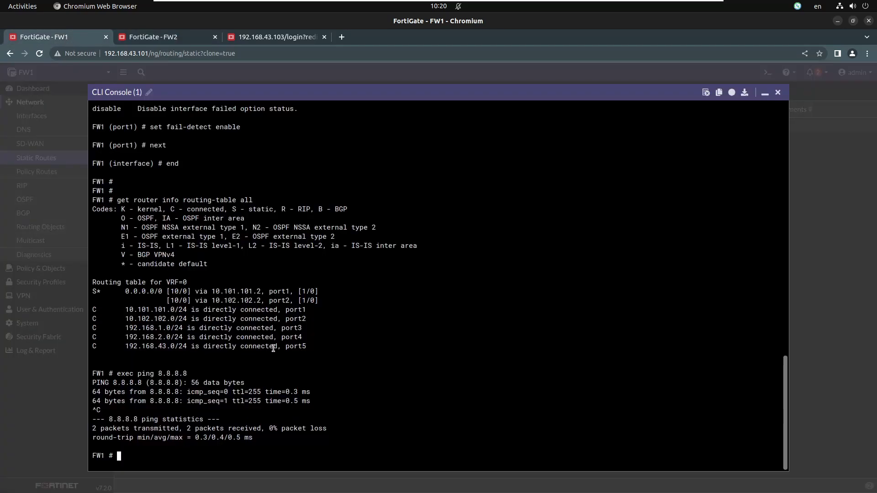
pyautogui.press('Up')
pyautogui.press('Up')
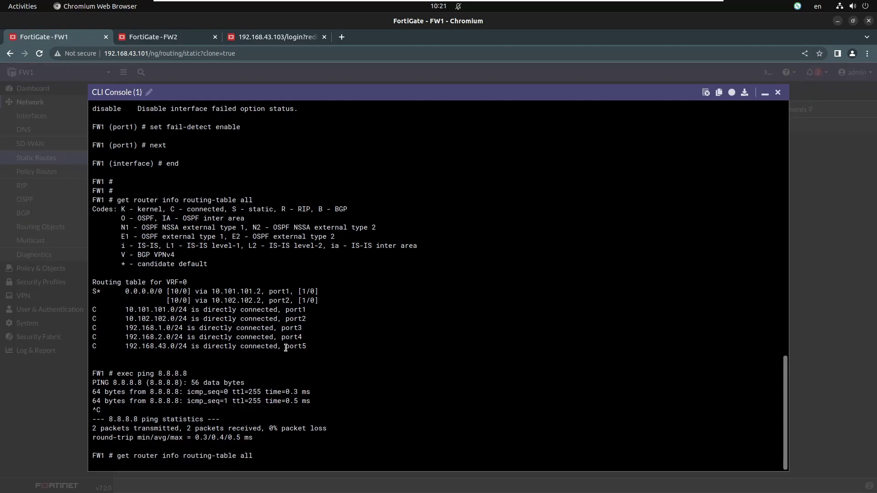
pyautogui.press('Return')
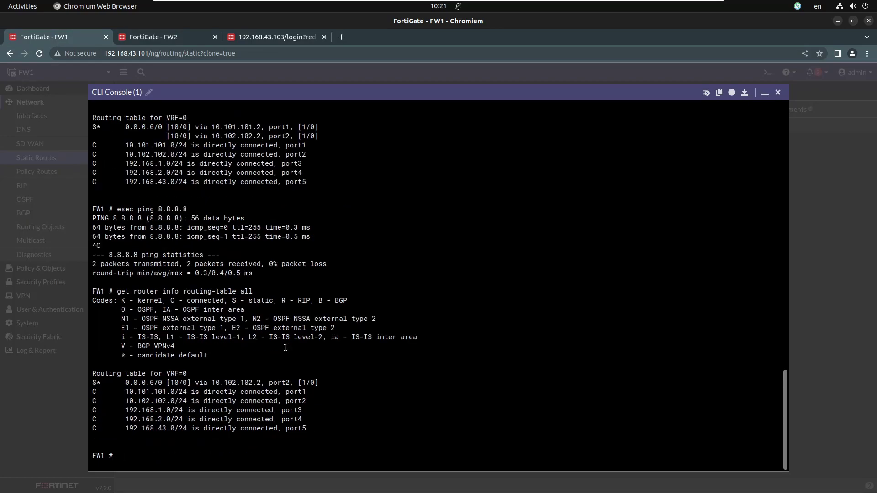
pyautogui.moveTo(108, 383); pyautogui.dragTo(270, 382)
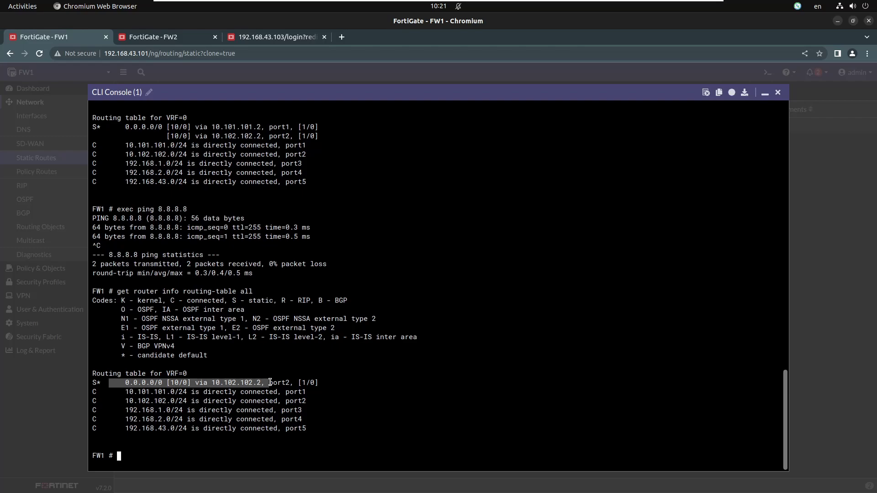
pyautogui.click(202, 38)
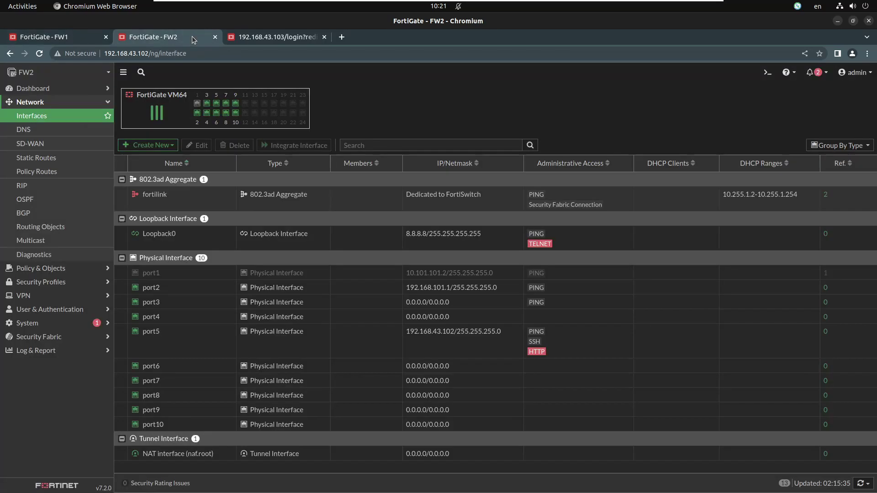
# Step: Set the status of port1 on FW2 back to Enable
pyautogui.rightClick(313, 273)
pyautogui.moveTo(340, 277)
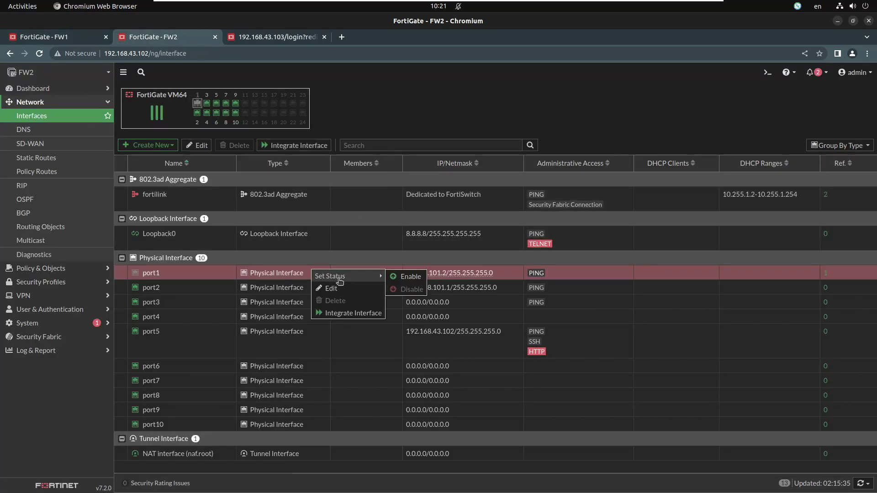
pyautogui.click(411, 277)
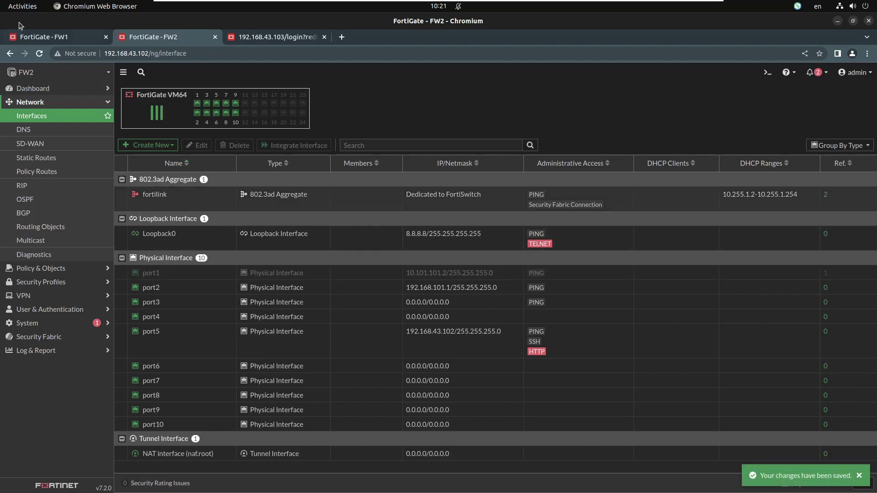
# Step: Run ipconfig on the Windows client to check its IP settings
pyautogui.click(73, 37)
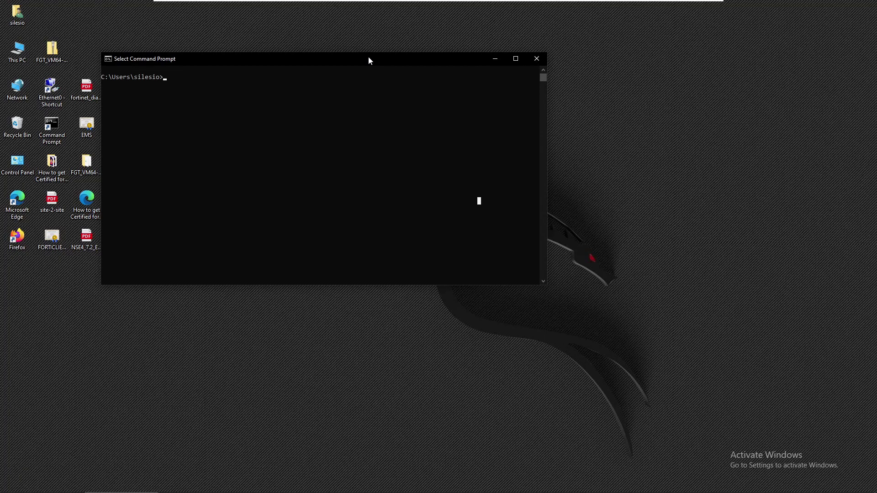
pyautogui.write('pconfig')
pyautogui.press('Return')
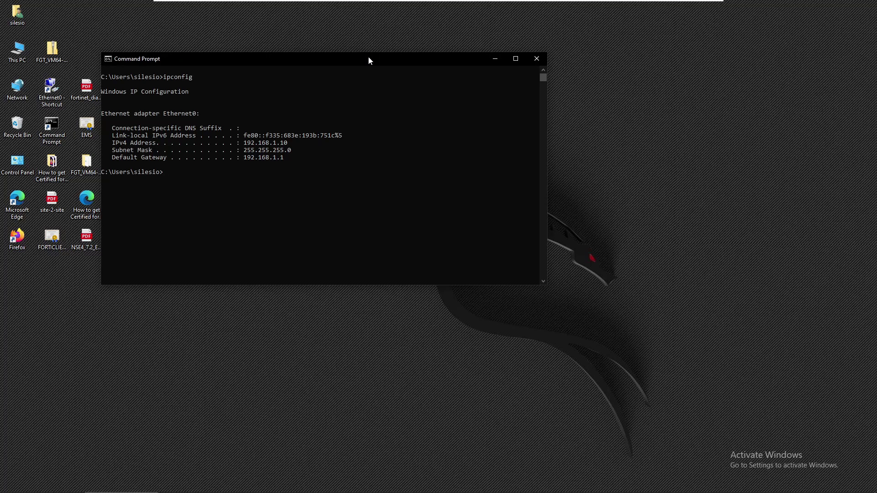
# Step: From the first client, ping 8.8.8.8, then telnet to it and log in to FW2 as admin
pyautogui.write('ping 8.8.8.8')
pyautogui.press('Return')
pyautogui.hotkey('ctrl', 'c')
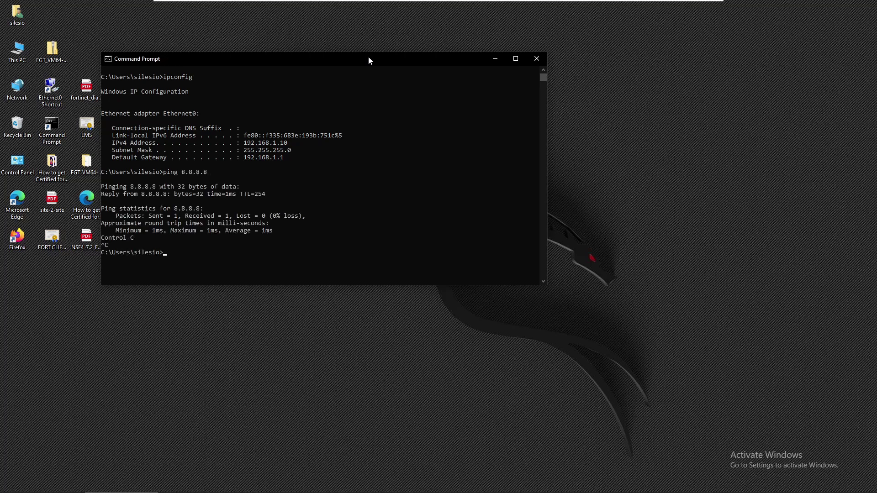
pyautogui.write('telnet 8.8.8.8')
pyautogui.press('Return')
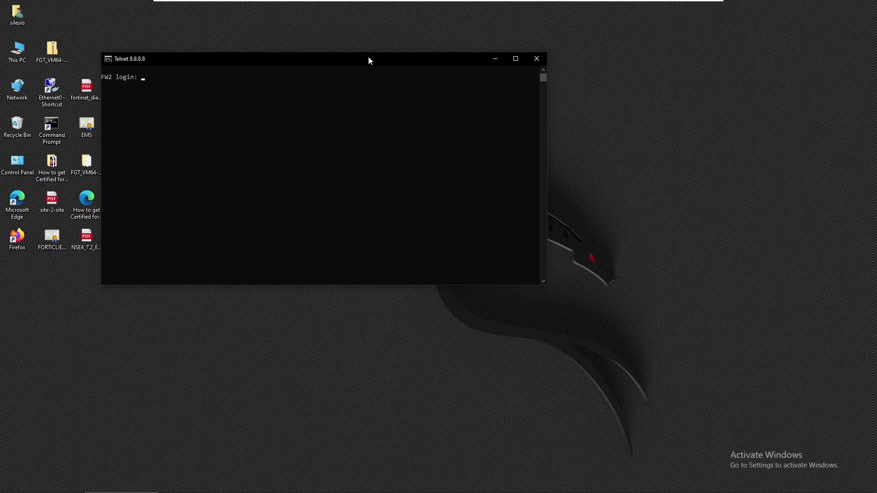
pyautogui.write('admin')
pyautogui.press('Return')
pyautogui.press('Return')
pyautogui.press('Return')
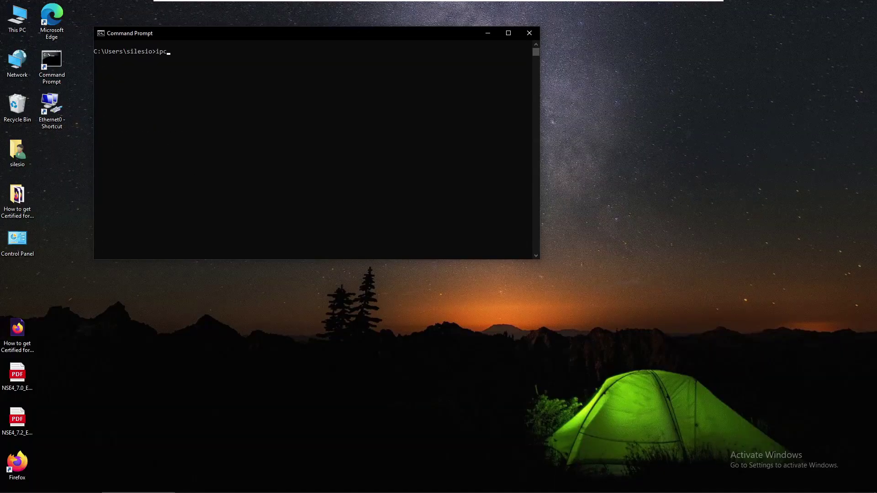
# Step: From the second client, run ipconfig, ping 8.8.8.8, telnet in as admin, then exit
pyautogui.press('BackSpace')
pyautogui.write('nfig')
pyautogui.press('Return')
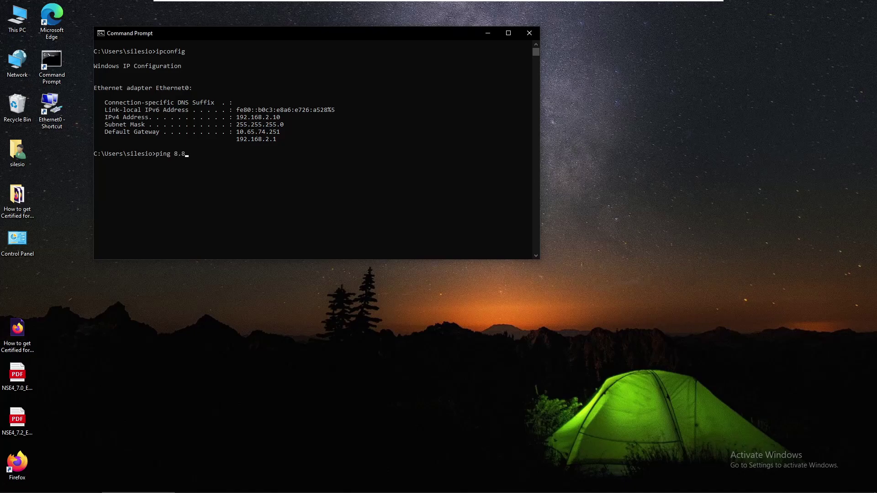
pyautogui.press('Return')
pyautogui.hotkey('ctrl', 'c')
pyautogui.write('tel')
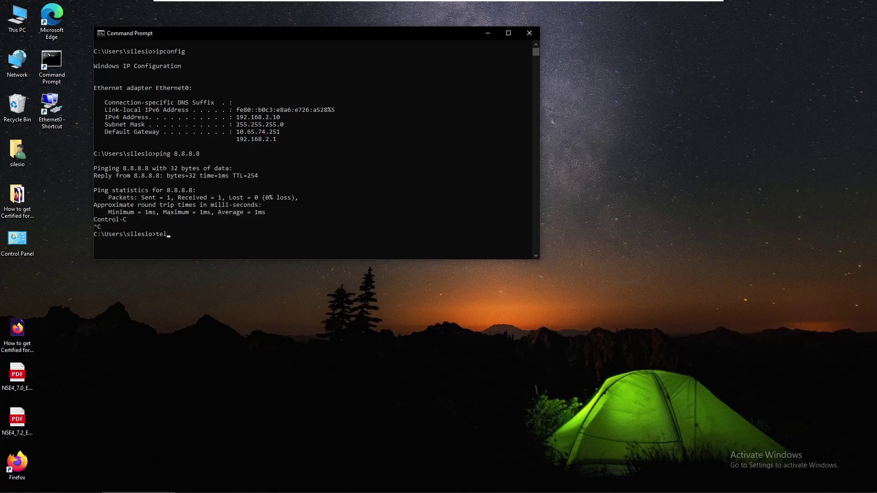
pyautogui.write('net 8.8.8.8')
pyautogui.press('Return')
pyautogui.write('admin')
pyautogui.press('Return')
pyautogui.press('Return')
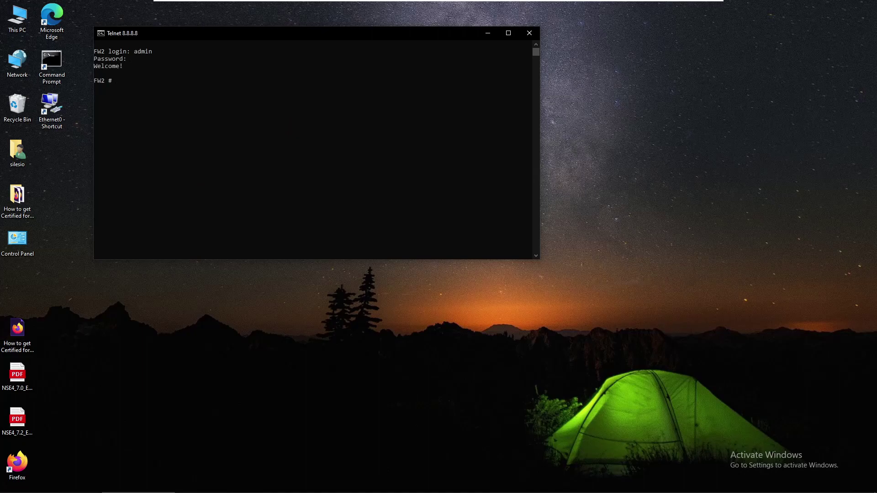
pyautogui.write('t')
pyautogui.press('Return')
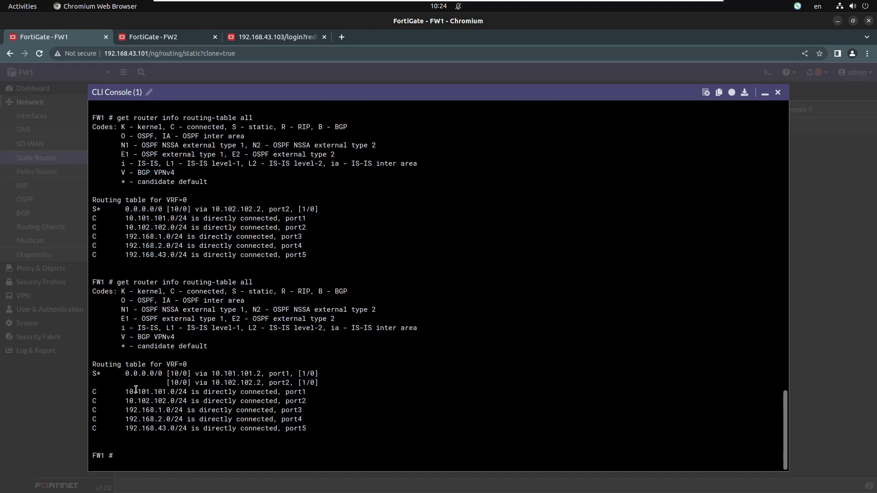
# Step: On FW2's interface list, set port1's status to Disable
pyautogui.click(168, 37)
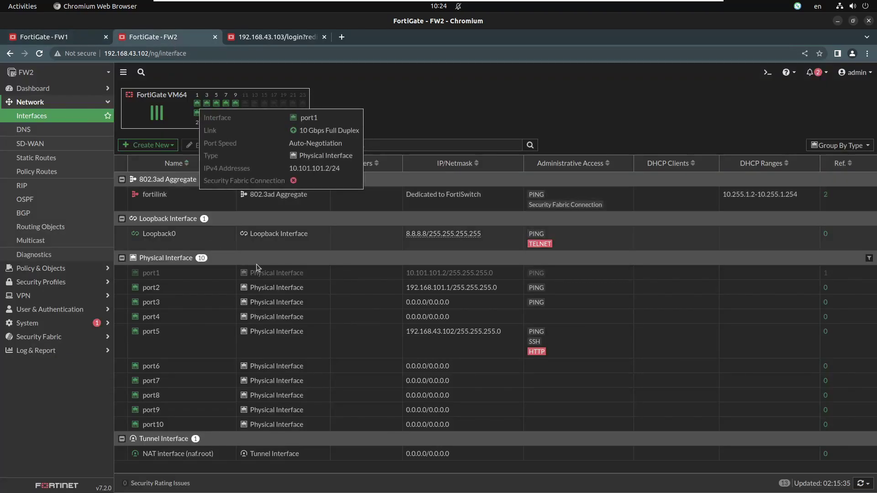
pyautogui.rightClick(317, 274)
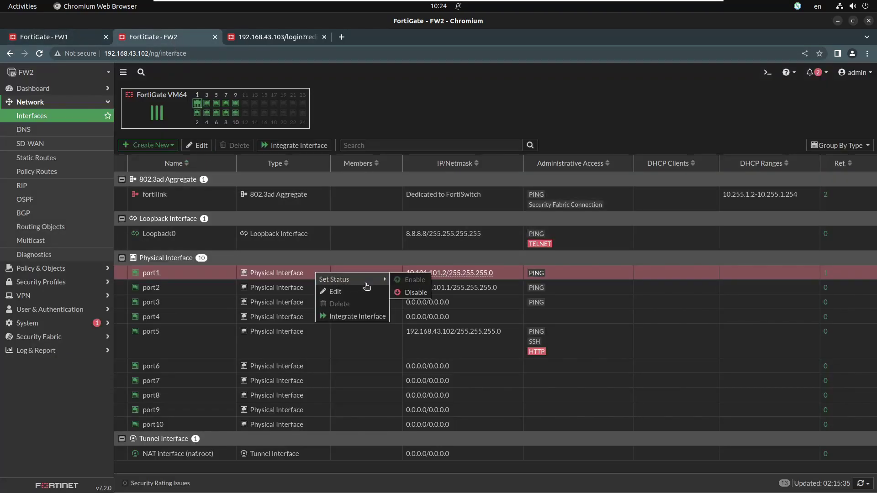
pyautogui.moveTo(379, 279)
pyautogui.click(401, 293)
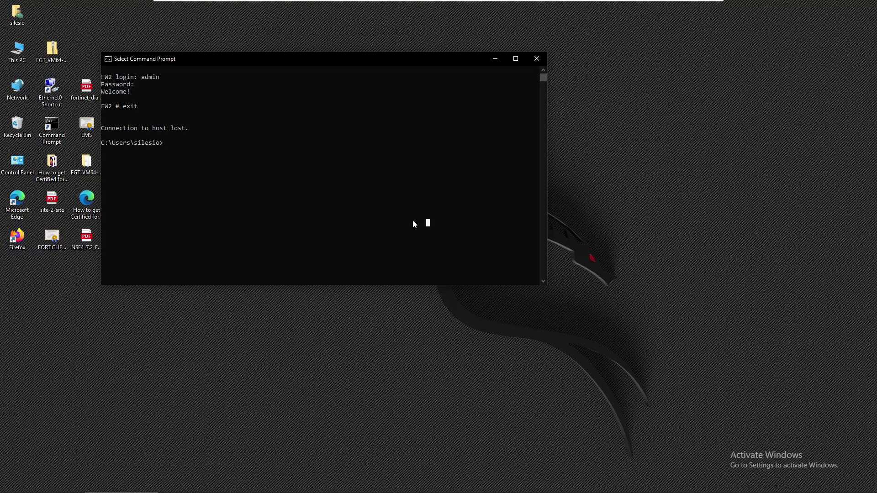
# Step: Telnet to 8.8.8.8, log in to FW3 as admin with a blank password, then exit
pyautogui.write('telnet 8.8.8.8')
pyautogui.press('Return')
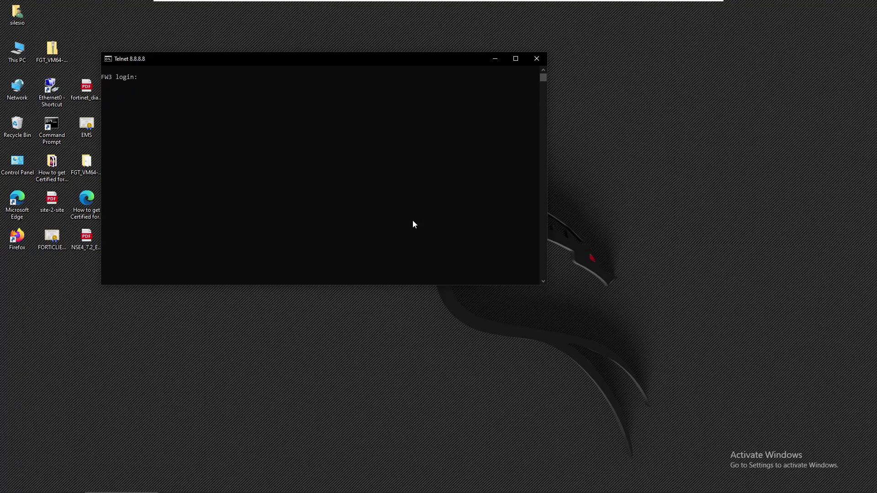
pyautogui.write('admin')
pyautogui.press('Return')
pyautogui.press('Return')
pyautogui.write('exit')
pyautogui.press('Return')
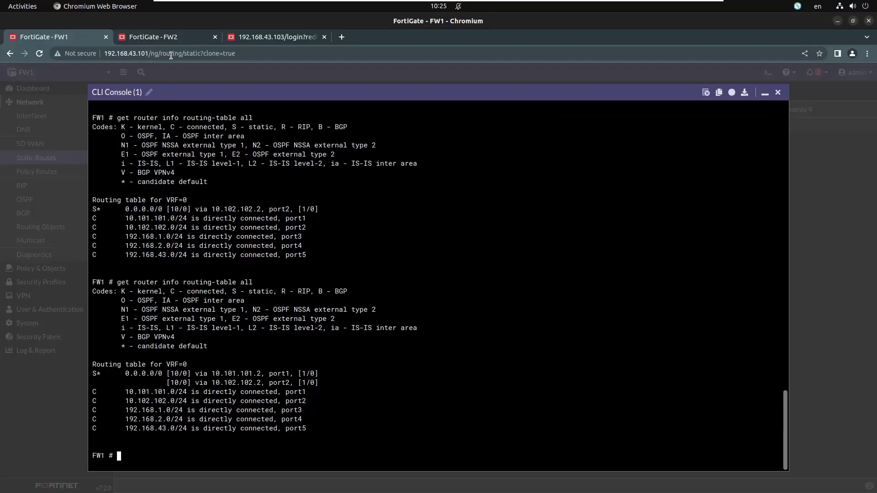
pyautogui.press('Escape')
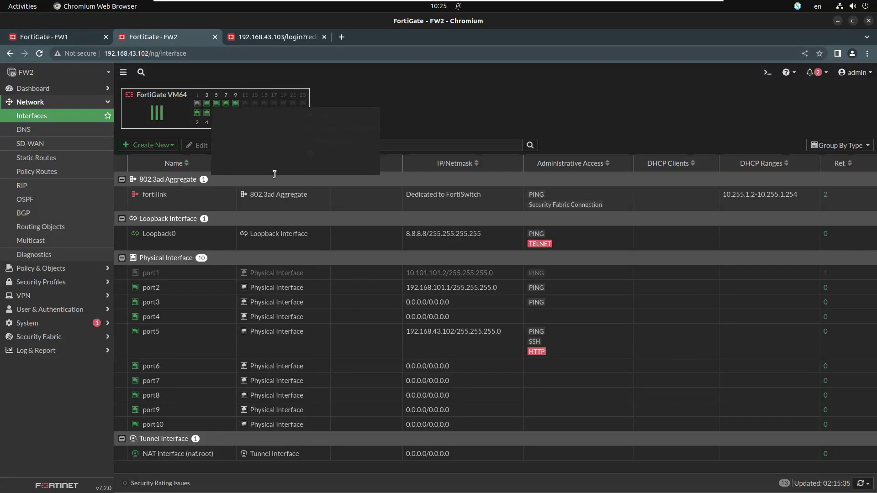
# Step: Change the status of FW2's port1 interface to Disable
pyautogui.rightClick(320, 273)
pyautogui.moveTo(343, 281)
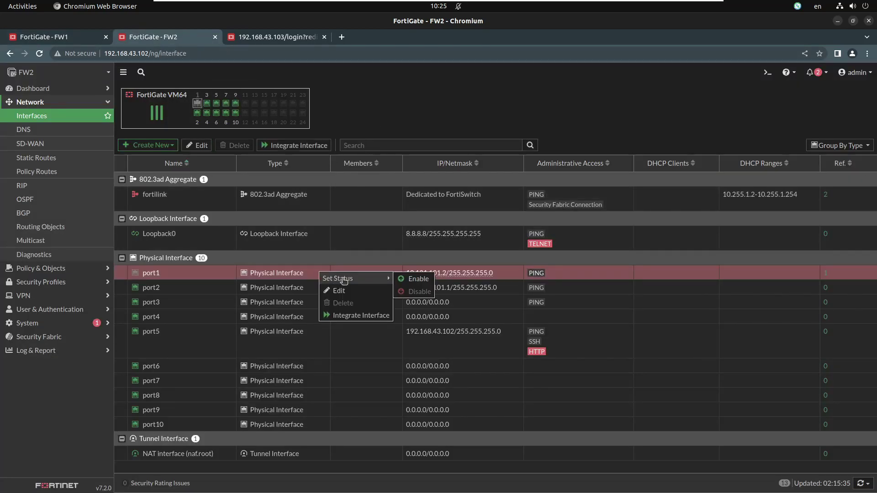
pyautogui.click(418, 291)
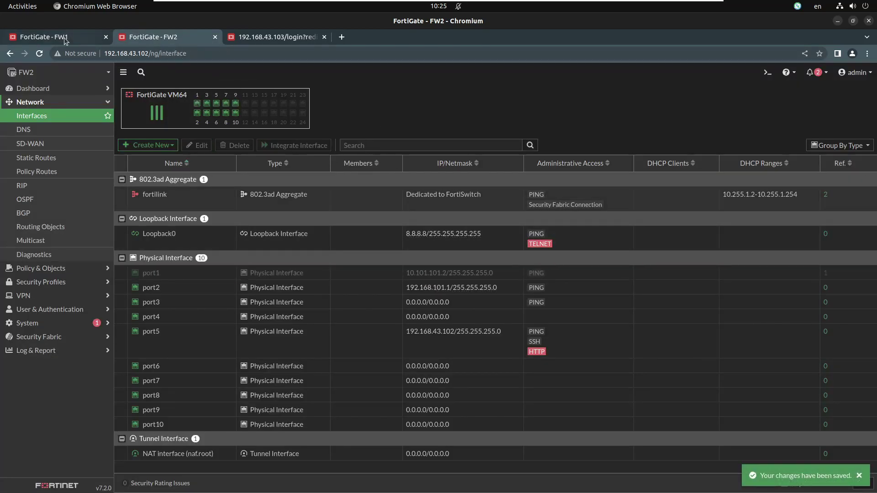
# Step: On FW1's CLI, rerun get router info routing-table all
pyautogui.click(65, 39)
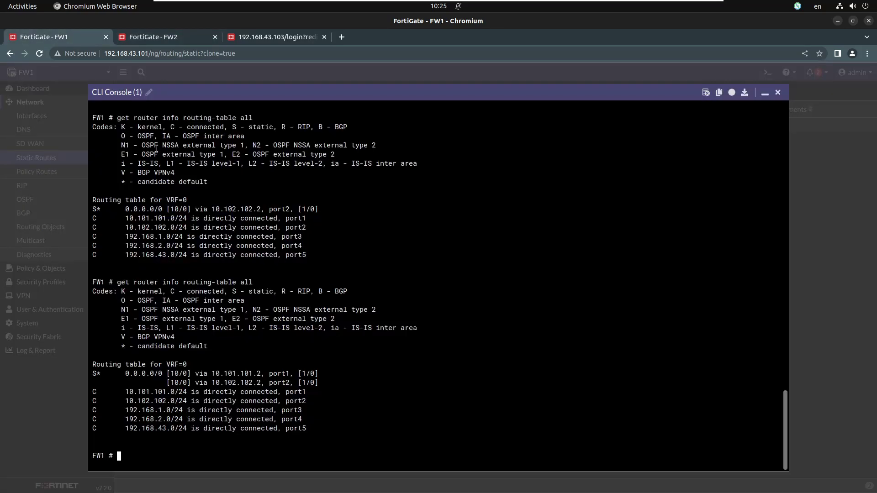
pyautogui.press('Up')
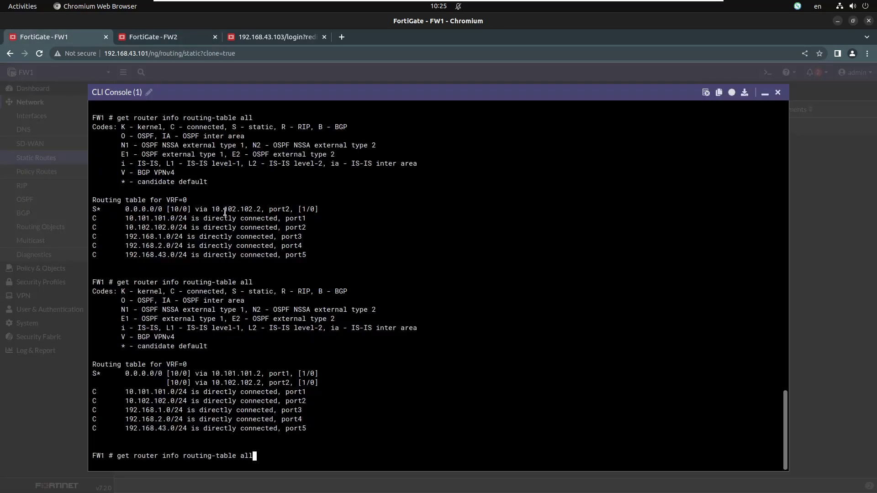
pyautogui.press('Return')
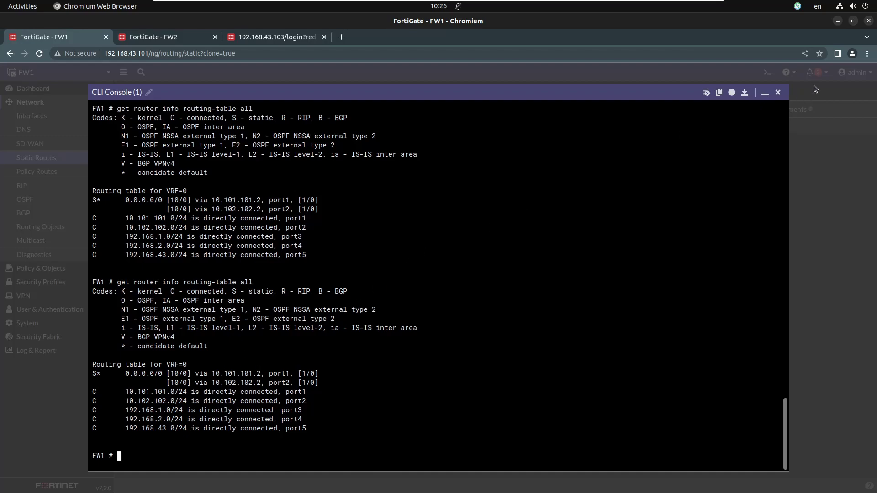
# Step: Start a new FW1 policy route with incoming interface port4 and source 192.168.2.0/24
pyautogui.click(778, 93)
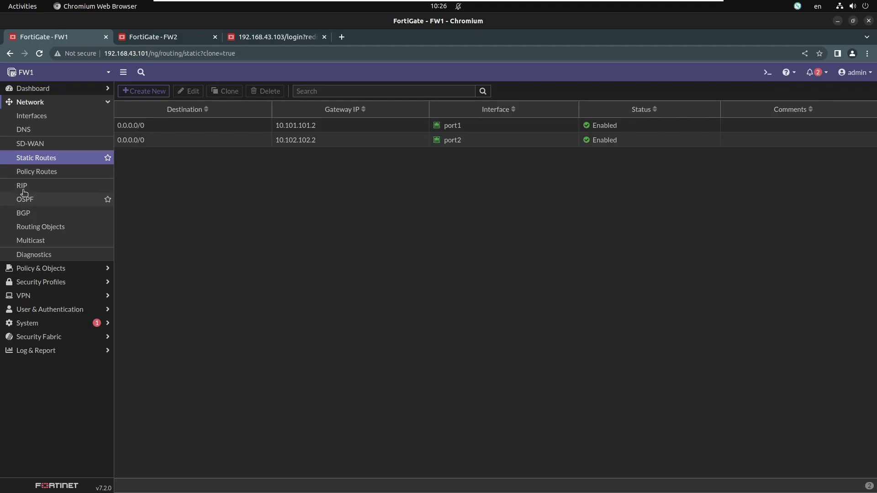
pyautogui.click(50, 171)
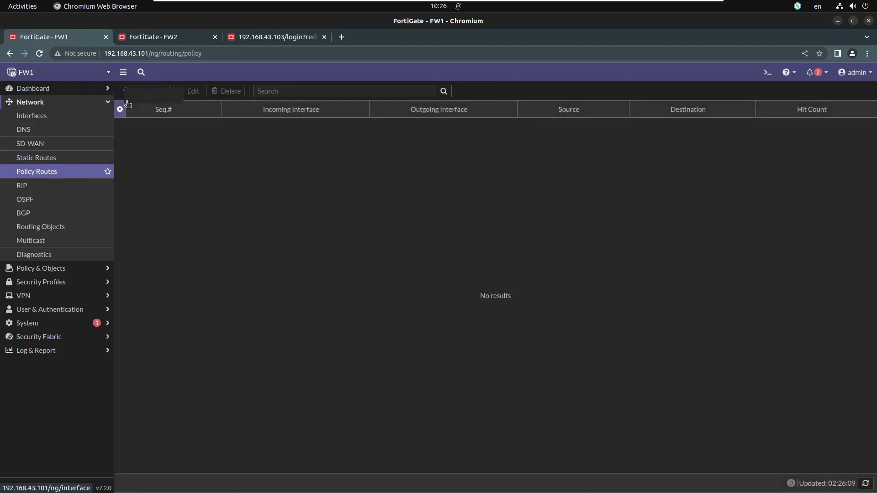
pyautogui.click(143, 92)
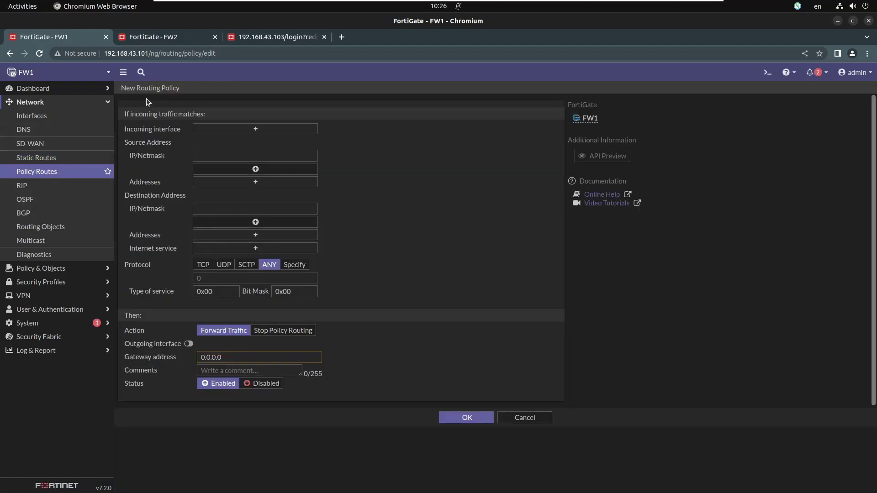
pyautogui.click(282, 132)
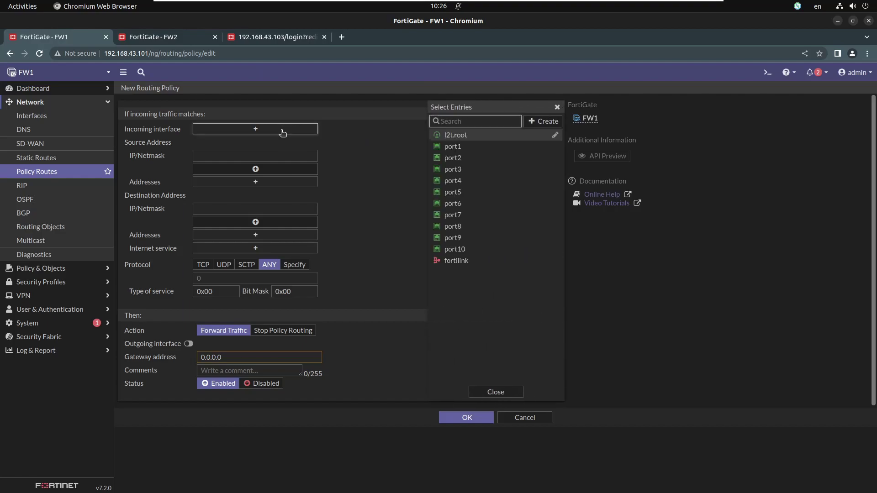
pyautogui.moveTo(450, 184)
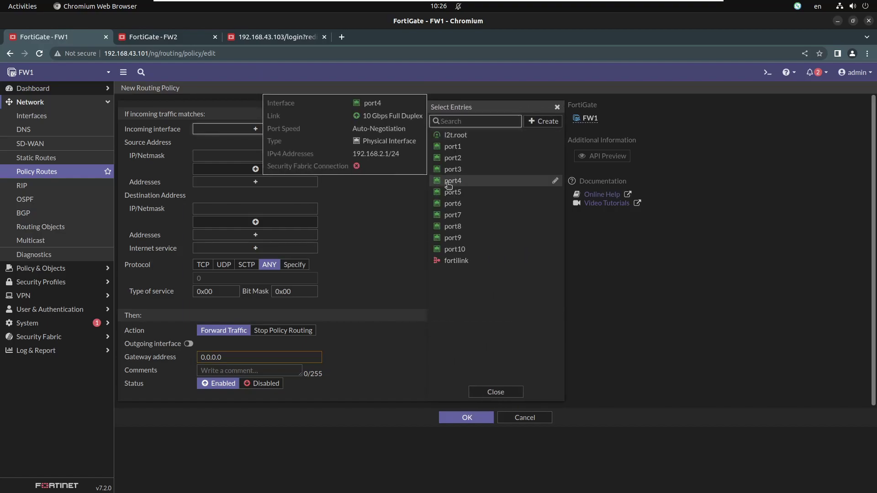
pyautogui.click(450, 183)
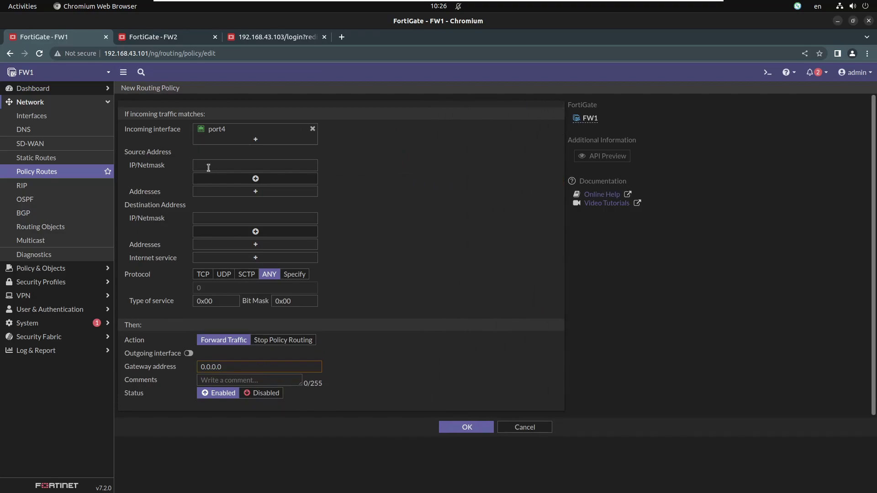
pyautogui.click(230, 165)
pyautogui.write('192.168.2.0/24')
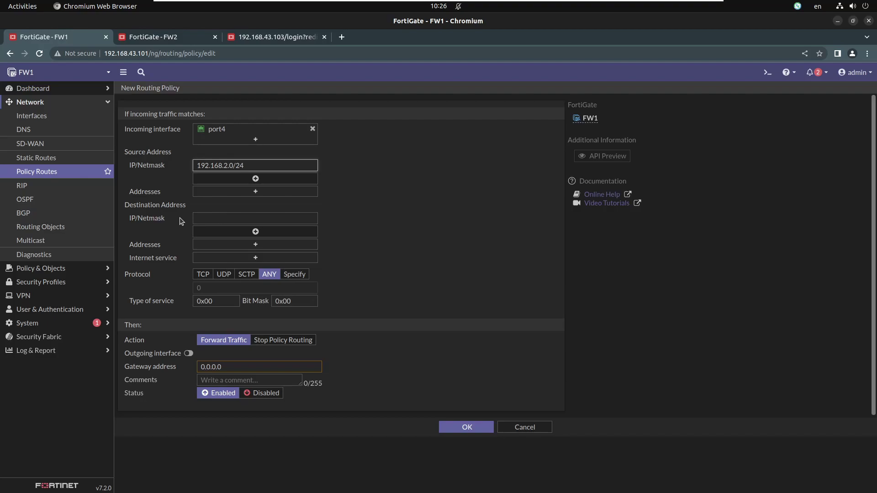
# Step: Match TCP destination port 23, route it out port2 via gateway 10.102.102.2, and save
pyautogui.click(203, 274)
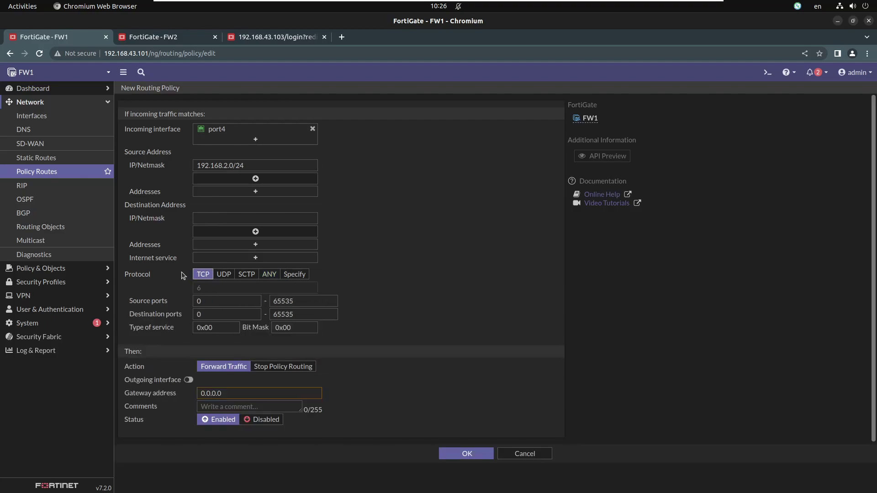
pyautogui.moveTo(212, 315); pyautogui.dragTo(178, 316)
pyautogui.write('23')
pyautogui.click(411, 288)
pyautogui.click(188, 379)
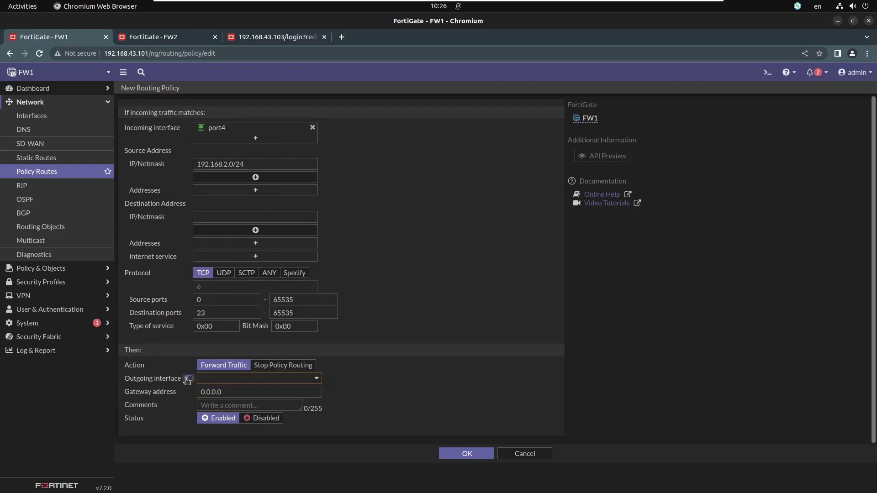
pyautogui.click(221, 381)
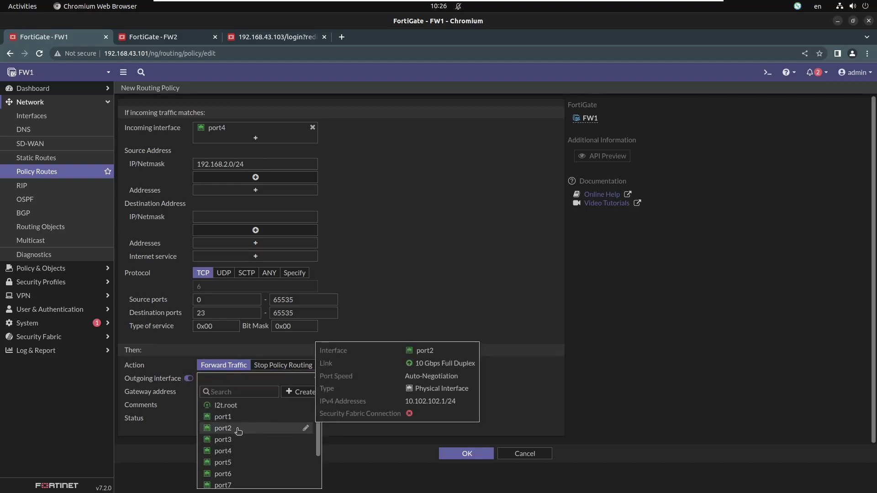
pyautogui.click(223, 428)
pyautogui.doubleClick(252, 391)
pyautogui.write('10.10')
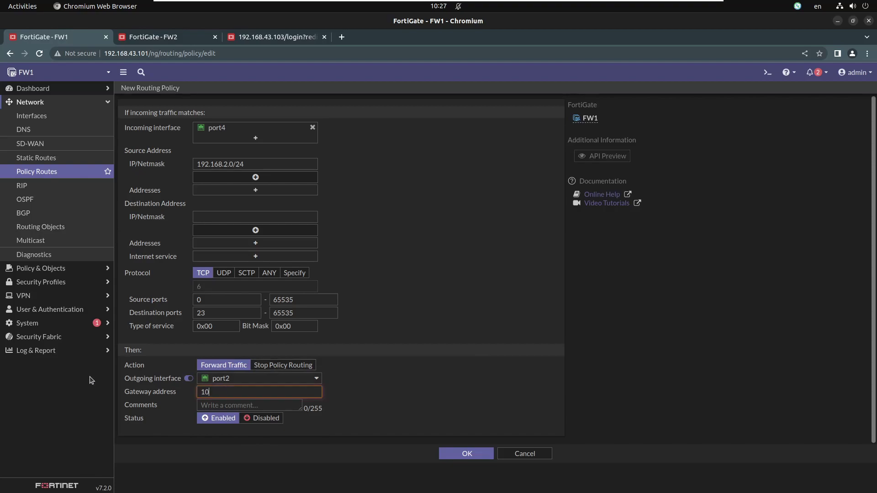
pyautogui.press('BackSpace')
pyautogui.press('BackSpace')
pyautogui.press('BackSpace')
pyautogui.write('.102.102.2')
pyautogui.click(381, 396)
pyautogui.click(460, 455)
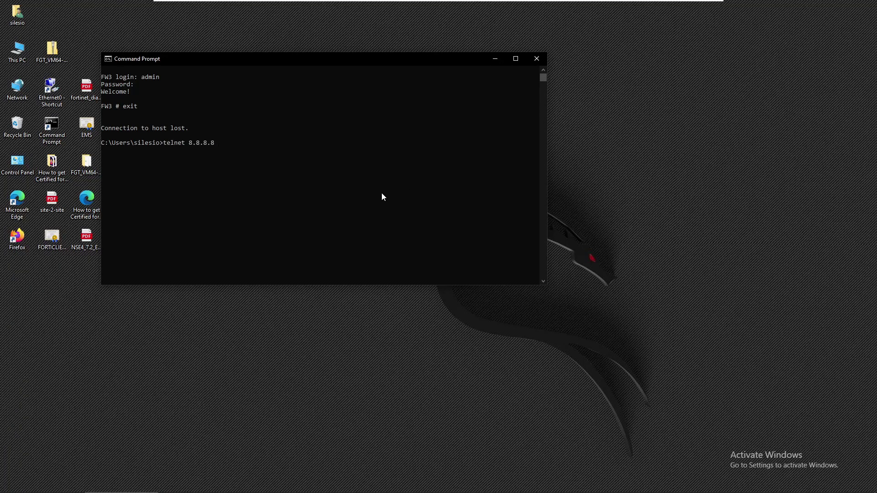
# Step: Telnet to 8.8.8.8 from the first client, log in to FW2 as admin, then exit
pyautogui.press('Return')
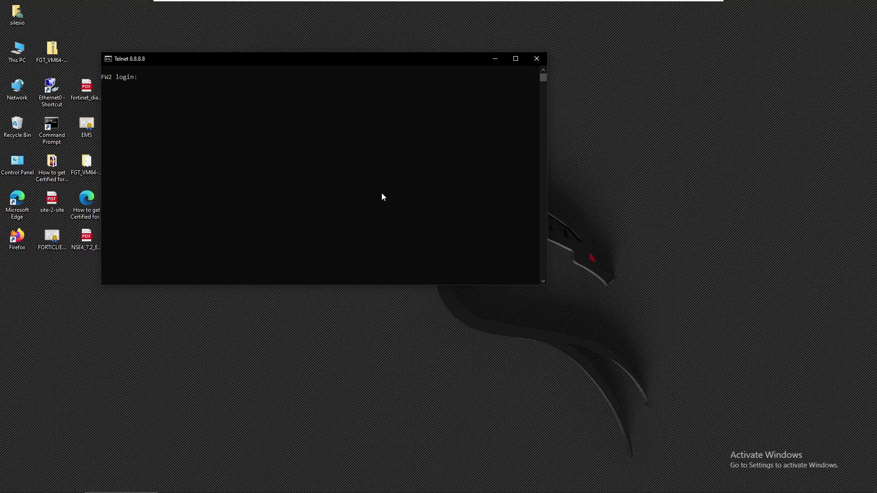
pyautogui.write('admin')
pyautogui.press('Return')
pyautogui.press('Return')
pyautogui.write('exit')
pyautogui.press('Return')
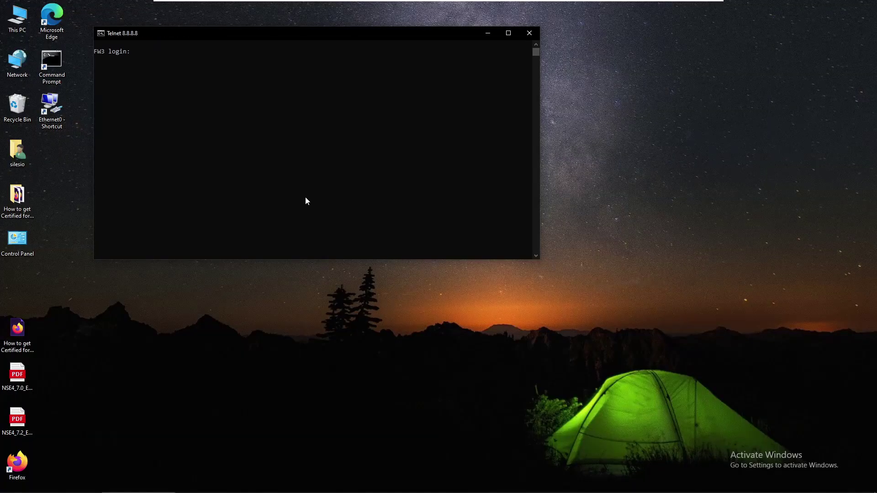
# Step: Repeat from the second client, logging in to FW3 as admin and exiting
pyautogui.write('admin')
pyautogui.press('Return')
pyautogui.press('Return')
pyautogui.write('exit')
pyautogui.press('Return')
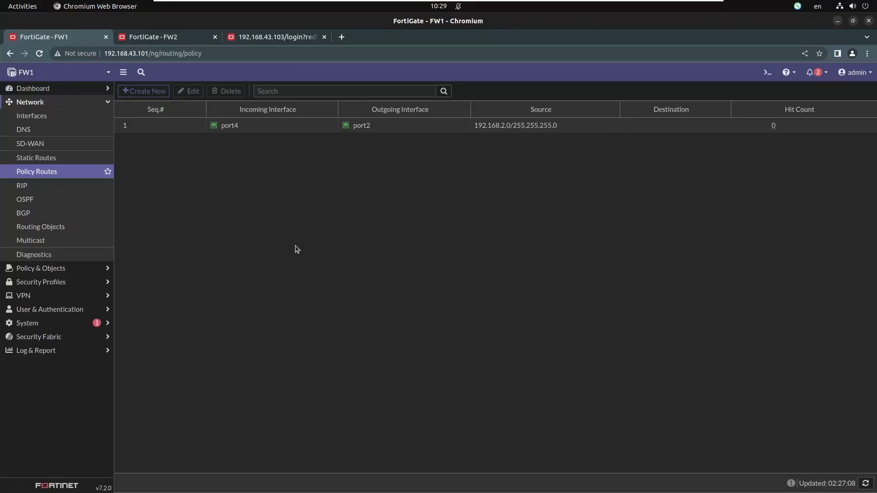
# Step: Open FW1's CLI console and run get router info routing-table all
pyautogui.click(768, 72)
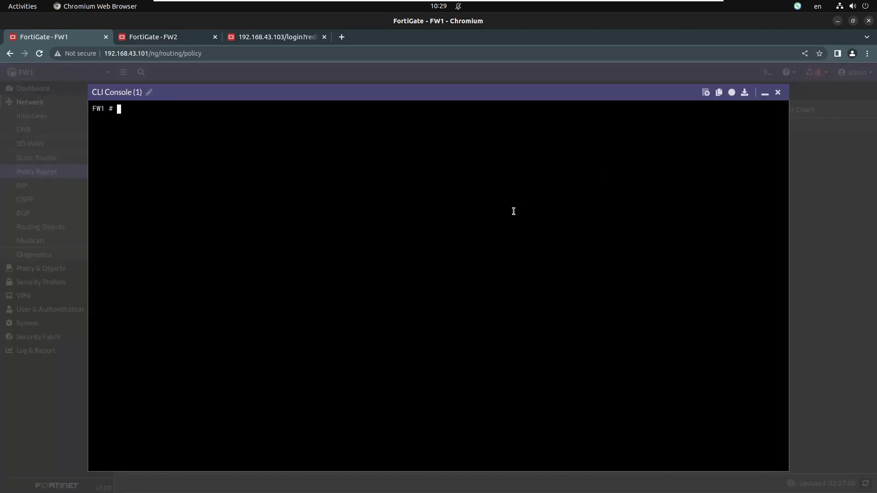
pyautogui.write('get route ri')
pyautogui.press('BackSpace')
pyautogui.press('BackSpace')
pyautogui.press('BackSpace')
pyautogui.write('r info routing-table')
pyautogui.press('Return')
pyautogui.press('Up')
pyautogui.write('all')
pyautogui.press('Return')
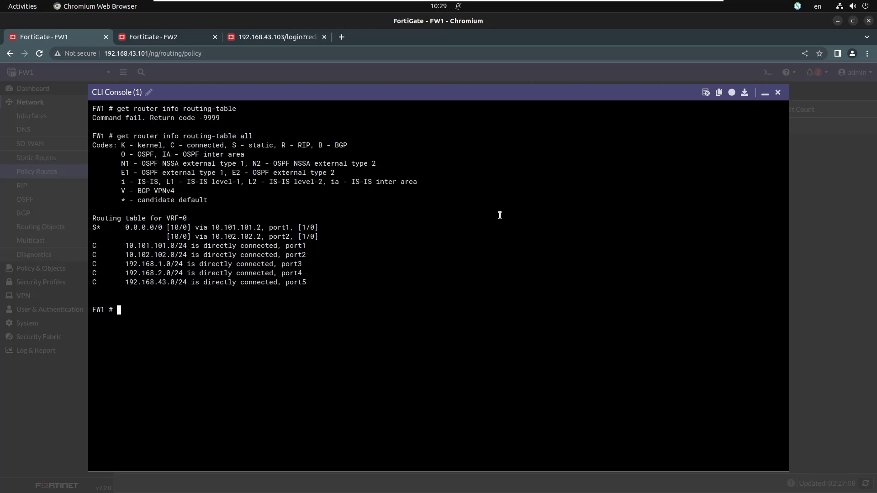